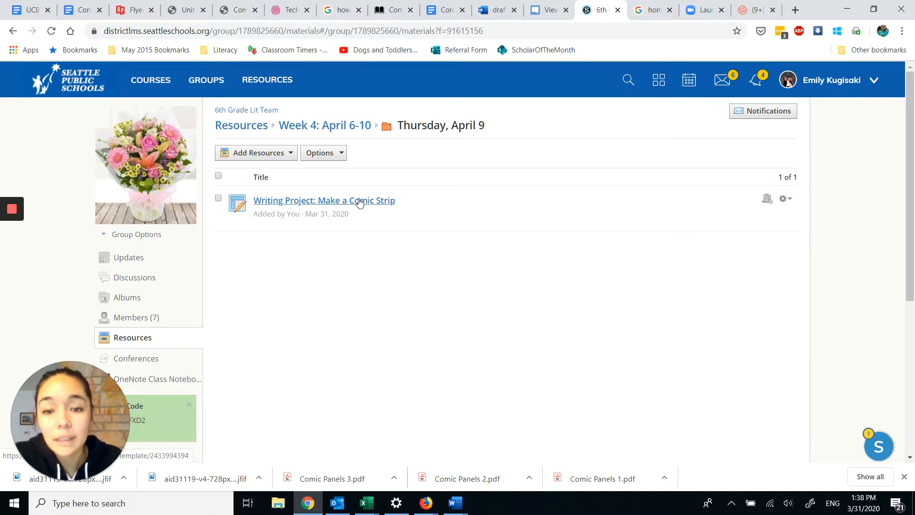
Step: Review the requirements and steps of the "Writing Project: Make a Comic Strip" assignment and open its Storyboard That sign-up link
left_click(359, 200)
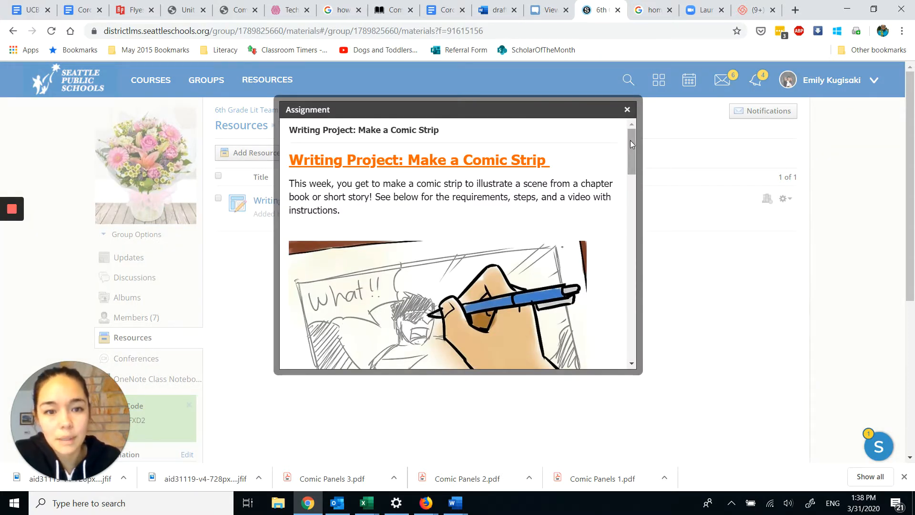
left_click_drag(630, 140, 631, 193)
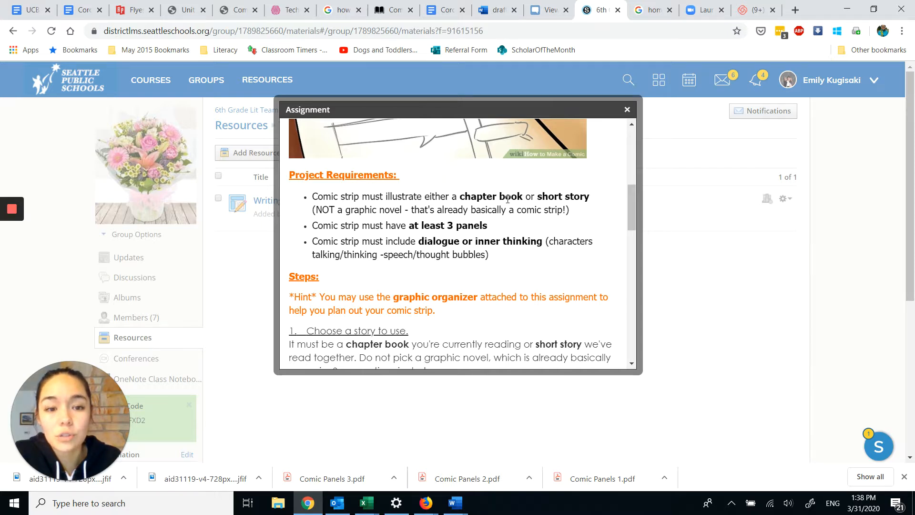
left_click_drag(630, 189, 631, 201)
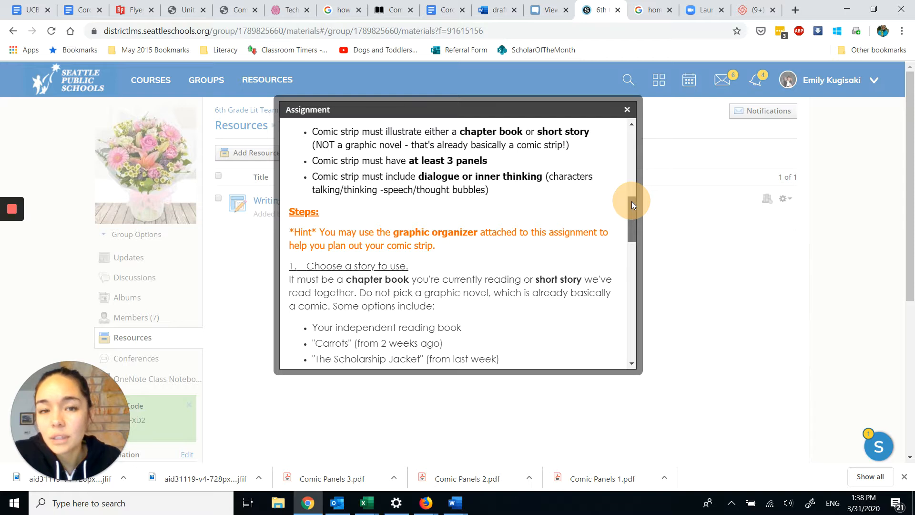
left_click_drag(631, 201, 627, 291)
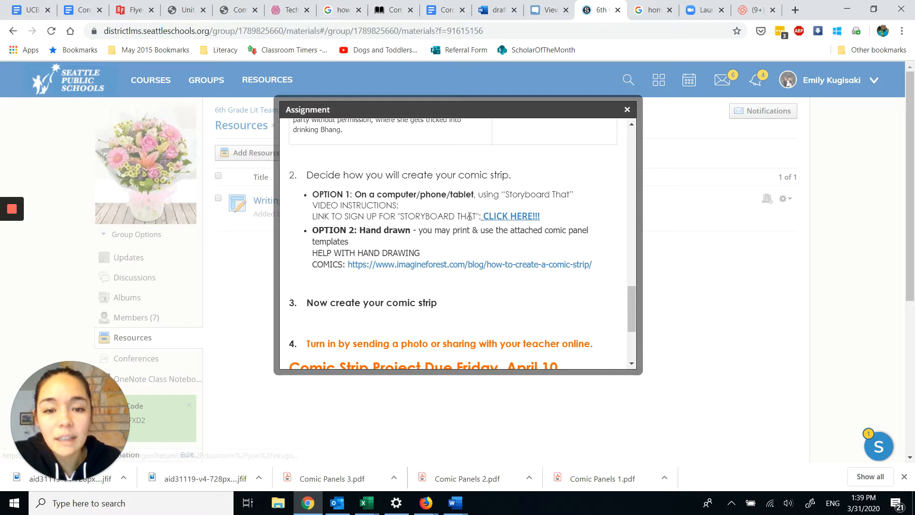
left_click(500, 218)
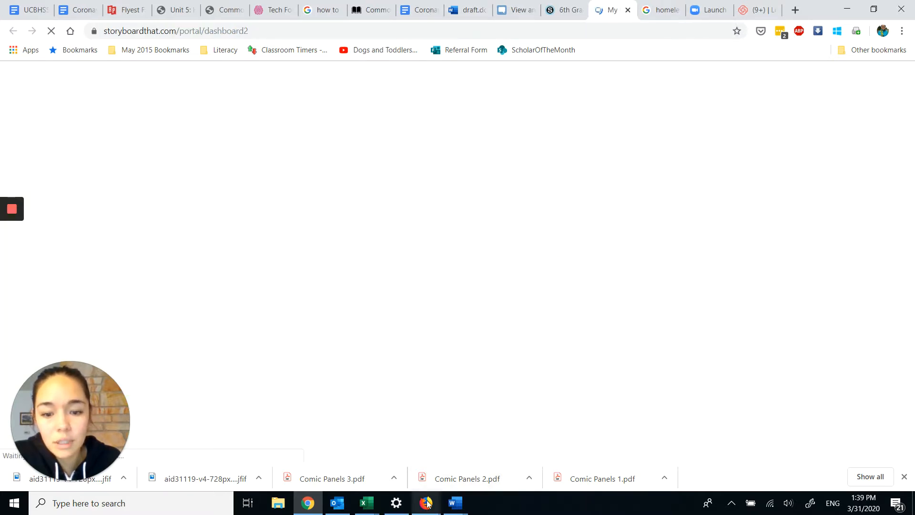
Step: Switch to the Firefox sign-up page and create an account with a user name and password, accepting the terms and privacy policy
left_click(473, 449)
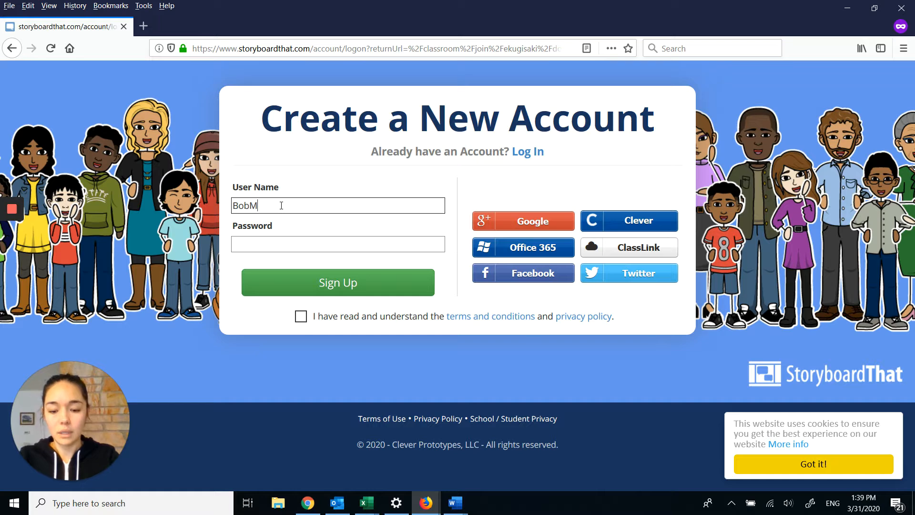
type("ndson")
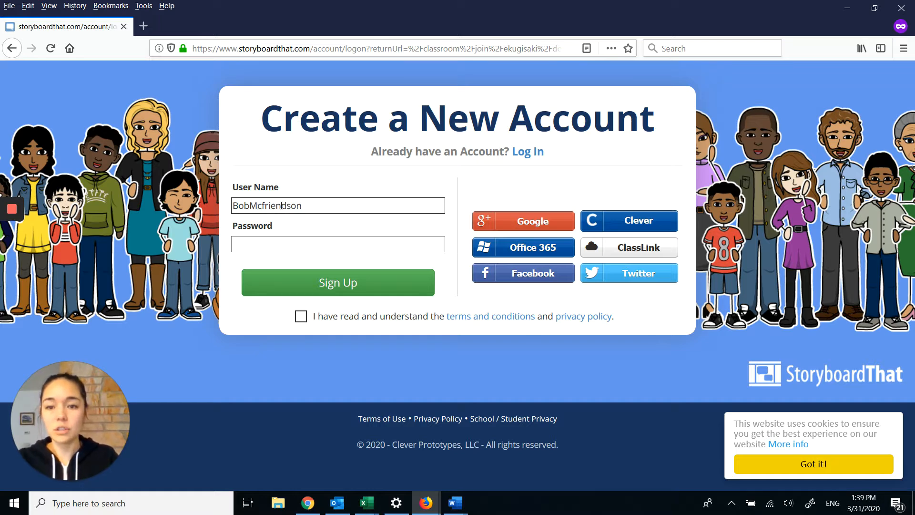
left_click(275, 247)
left_click(275, 248)
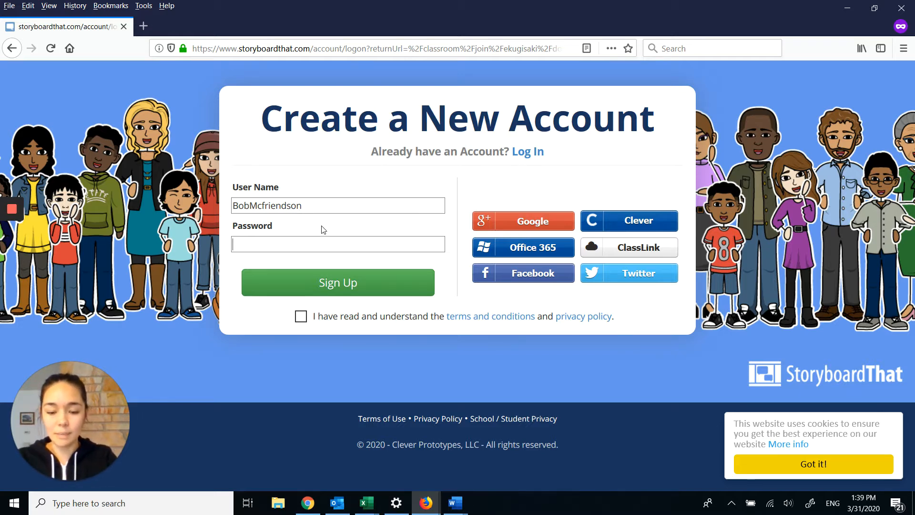
type("••••••••")
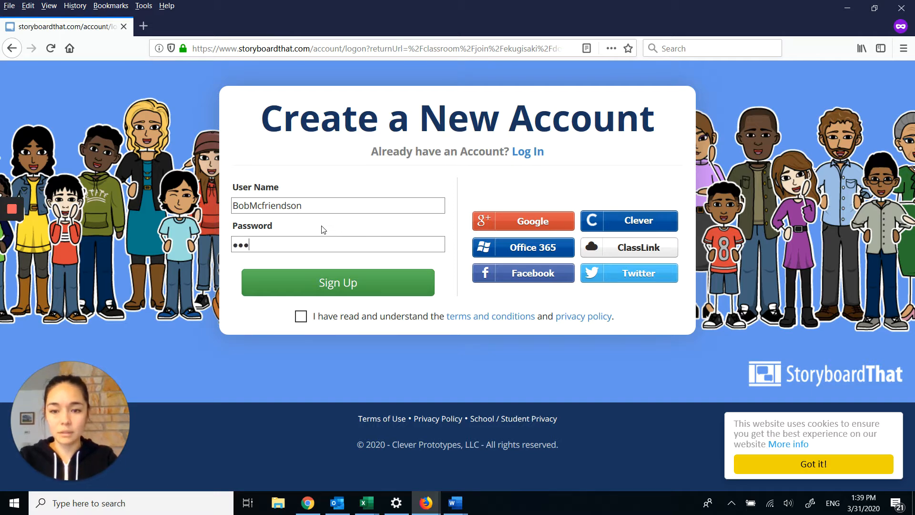
left_click(301, 316)
left_click(334, 284)
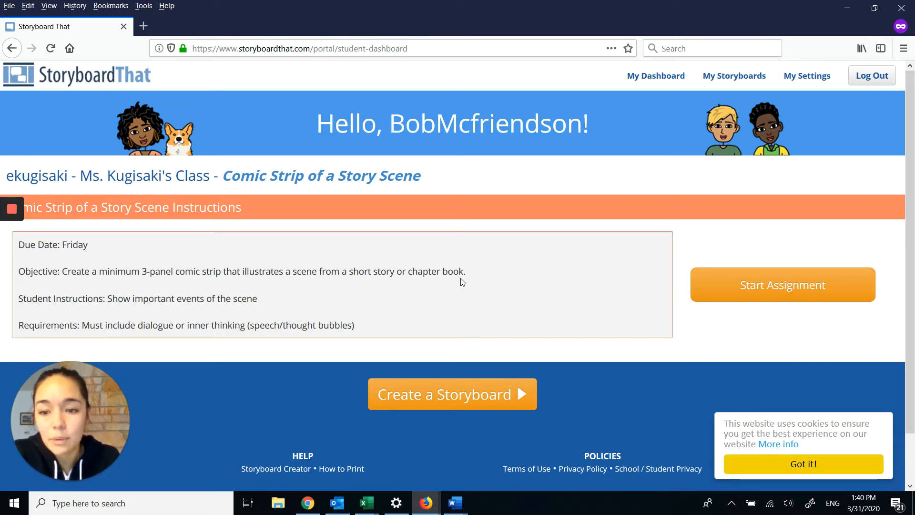
Step: Start creating a new storyboard from the student dashboard, using Mouse as the preferred mode
left_click(445, 398)
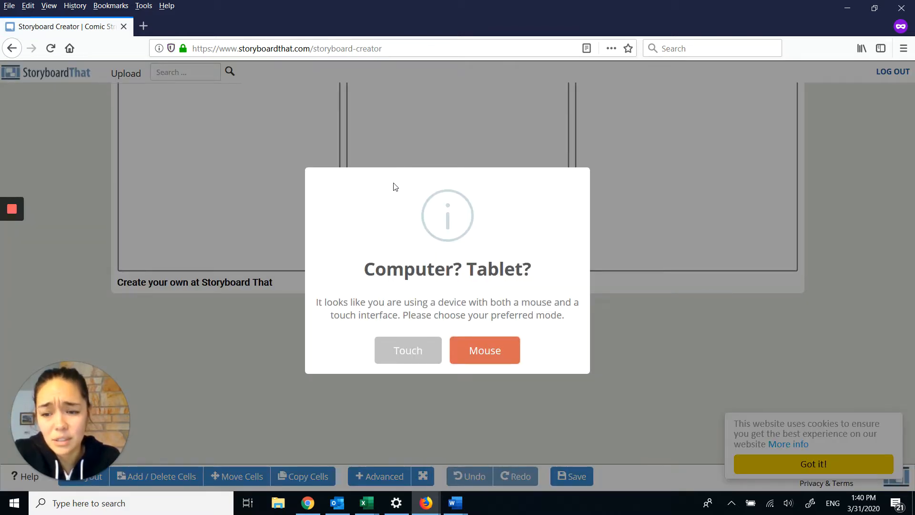
left_click(476, 360)
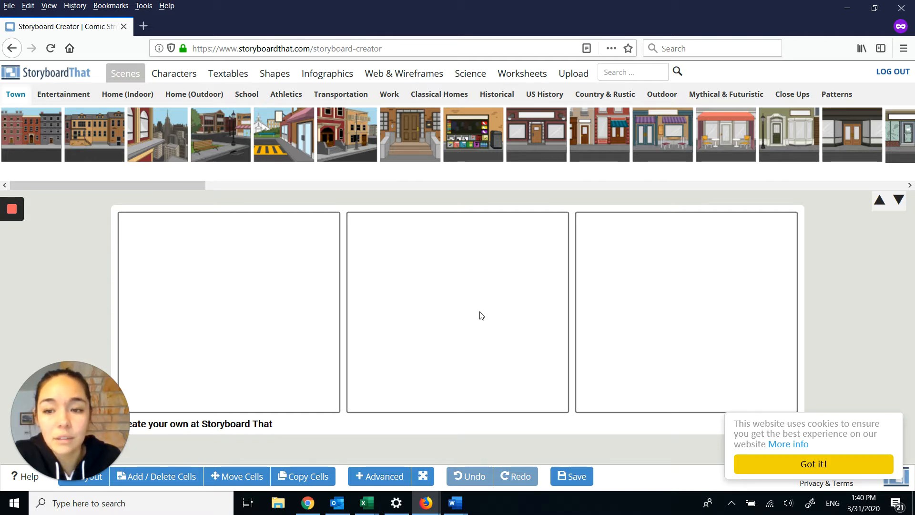
left_click_drag(64, 381, 65, 319)
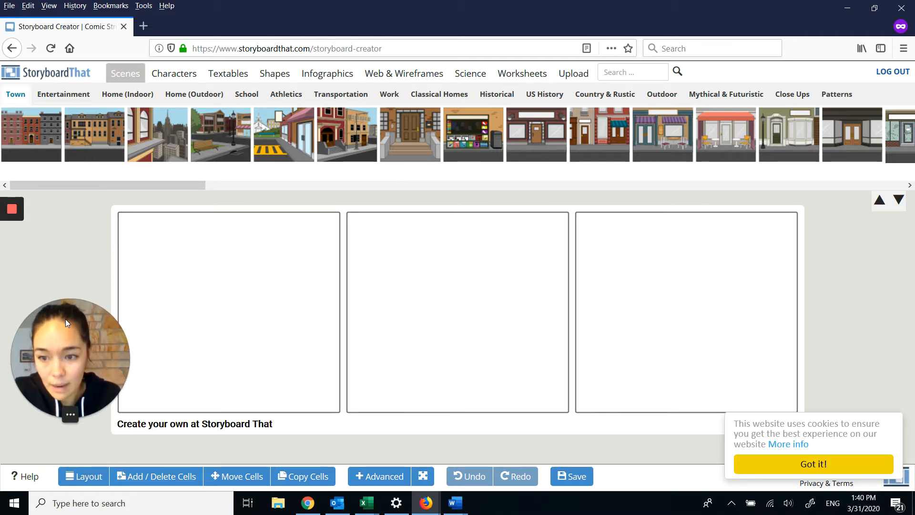
Step: Expand the storyboard to a 4 x 2 grid of cells
left_click(148, 479)
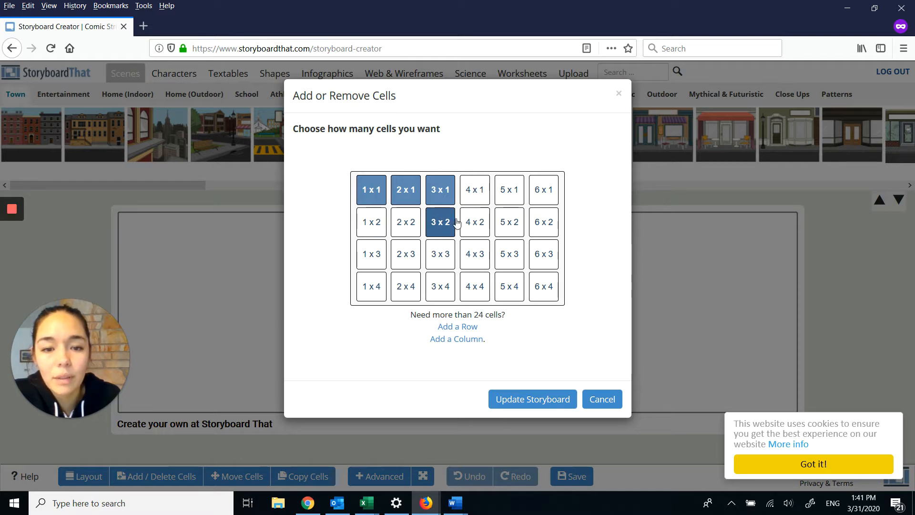
left_click(467, 193)
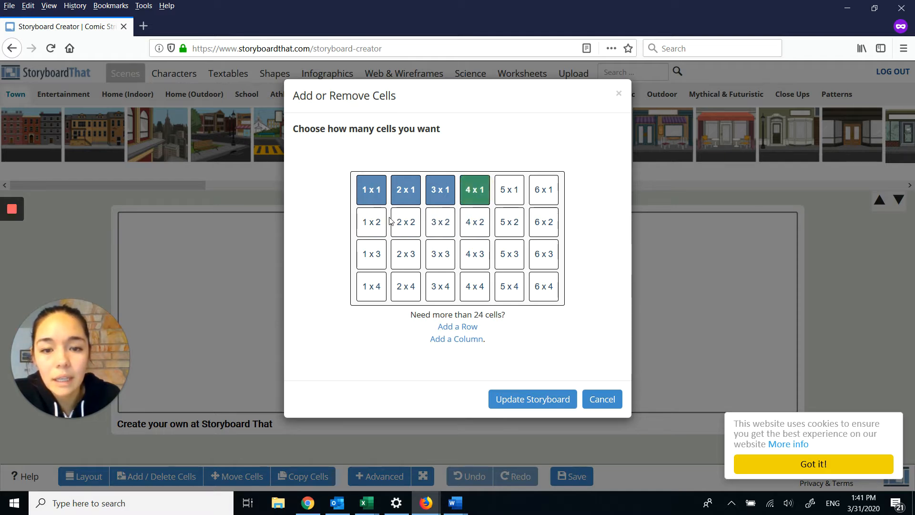
left_click(370, 220)
left_click(403, 220)
left_click(431, 223)
left_click(472, 222)
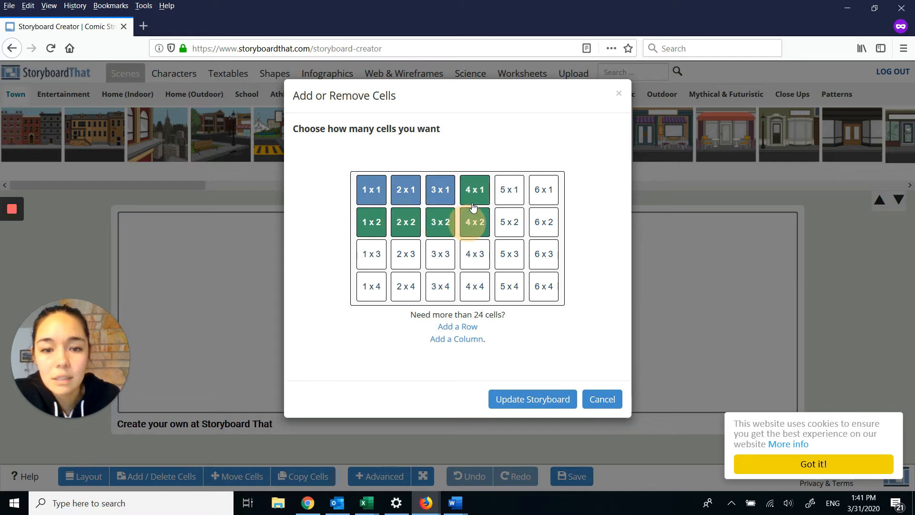
left_click(528, 402)
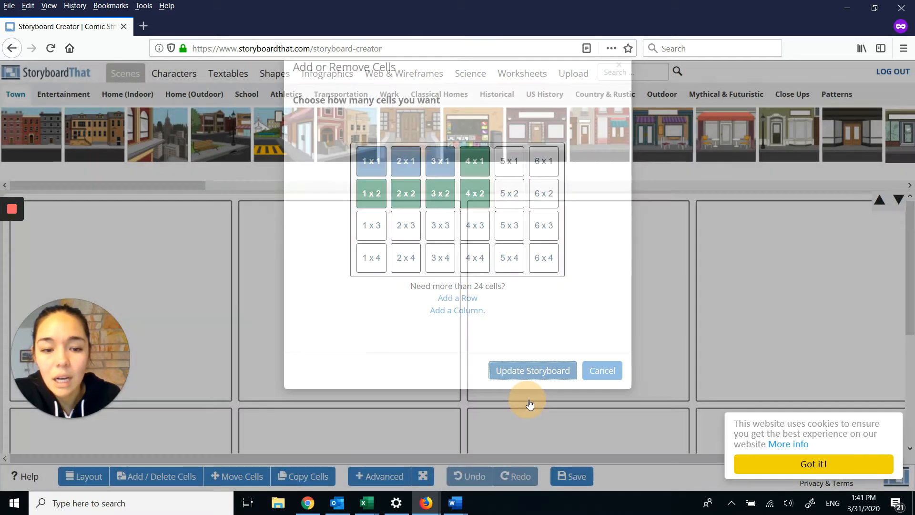
scroll(593, 377, "down", 4)
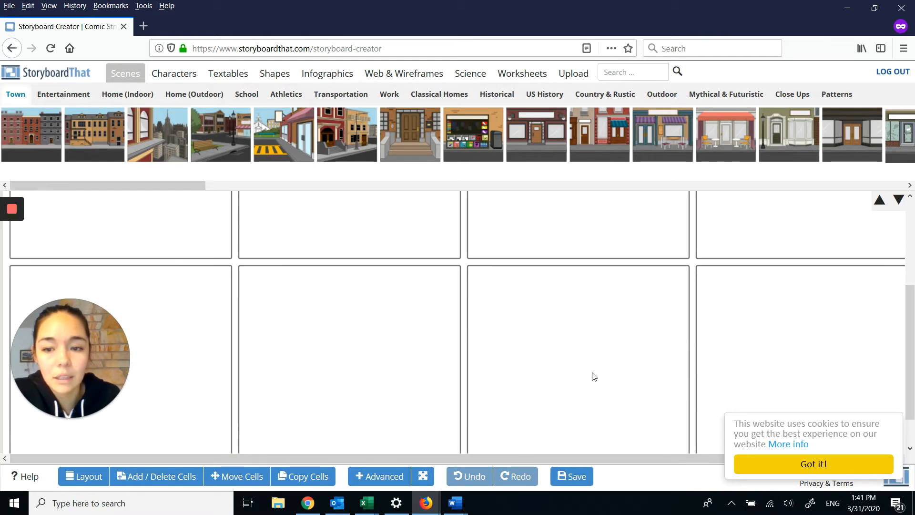
scroll(594, 376, "up", 4)
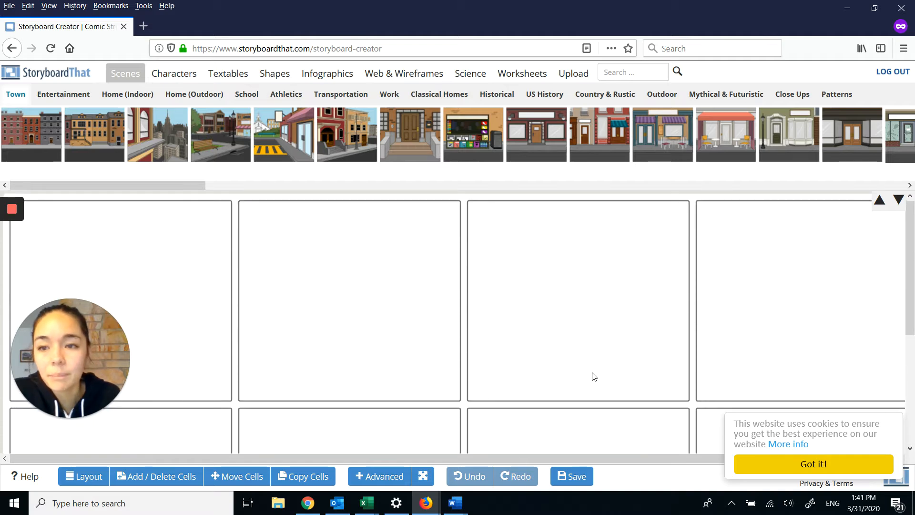
Step: Browse the available scenes in the Town, Entertainment, School, Athletics and Transportation categories
left_click(118, 77)
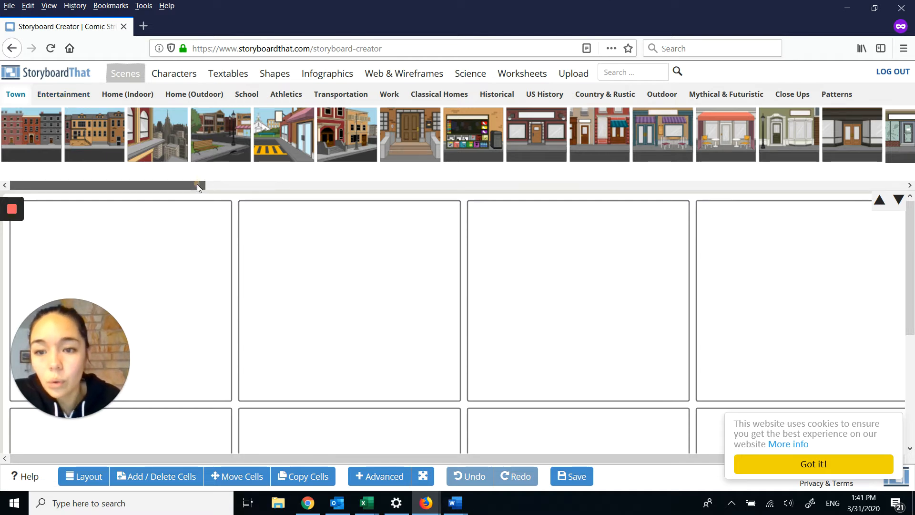
left_click_drag(196, 184, 462, 183)
left_click(66, 97)
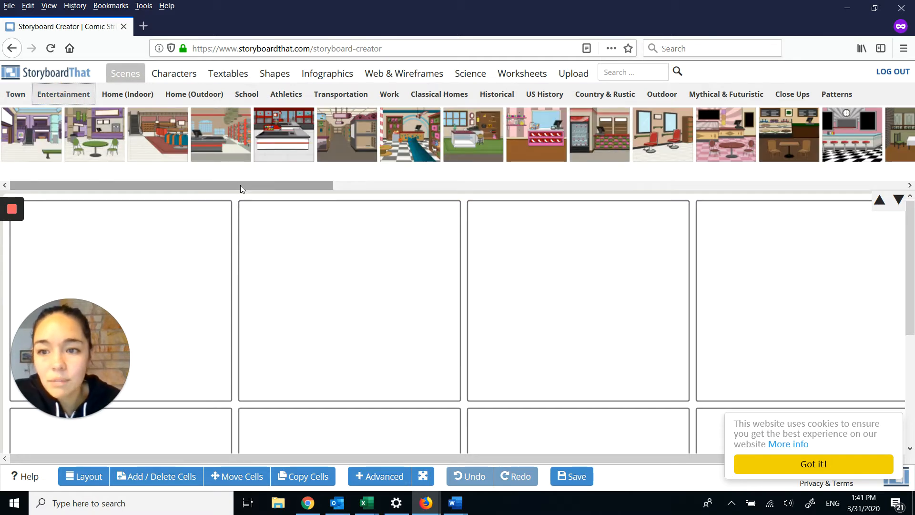
left_click_drag(240, 185, 381, 185)
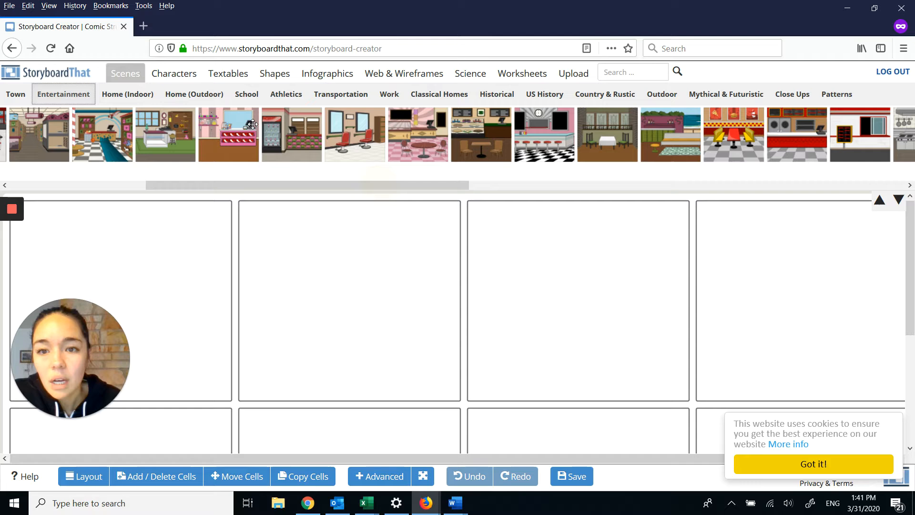
left_click(254, 98)
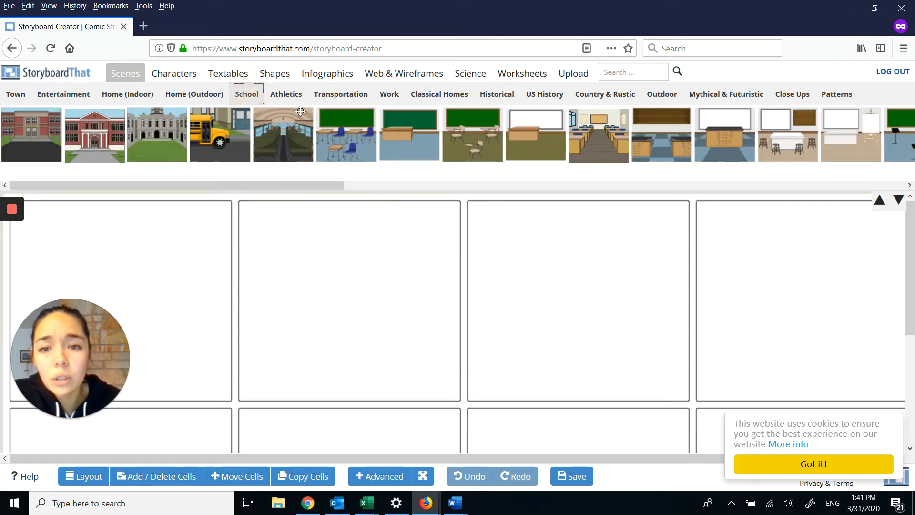
left_click(287, 95)
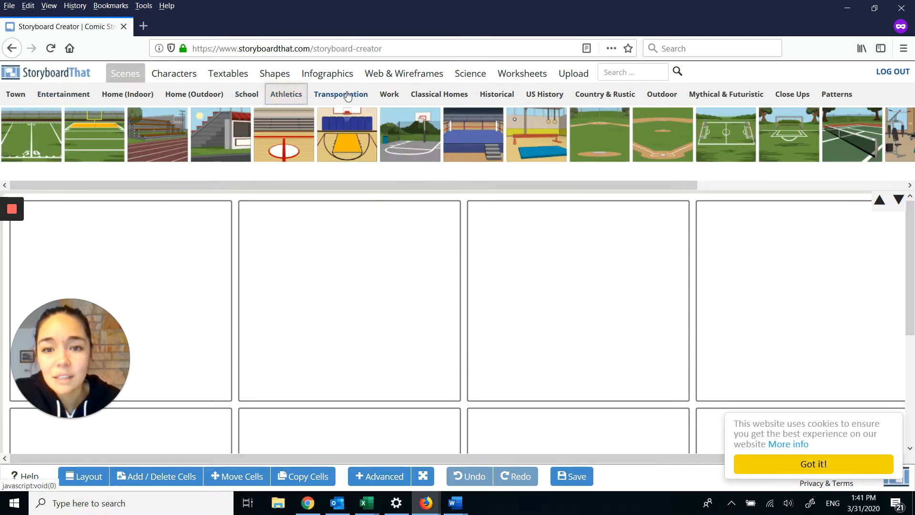
left_click(354, 98)
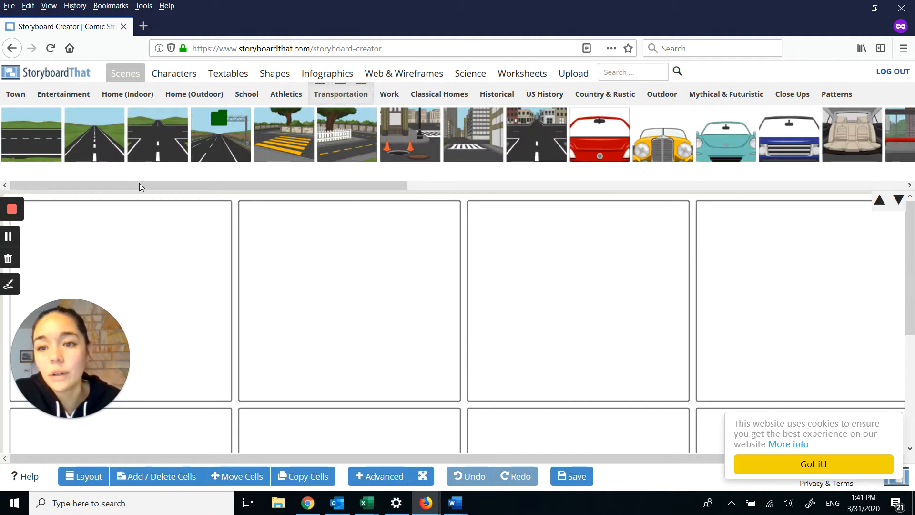
Step: Place the Home (Indoor) scene with the window and damaged wall in the first cell of the top row
left_click(123, 98)
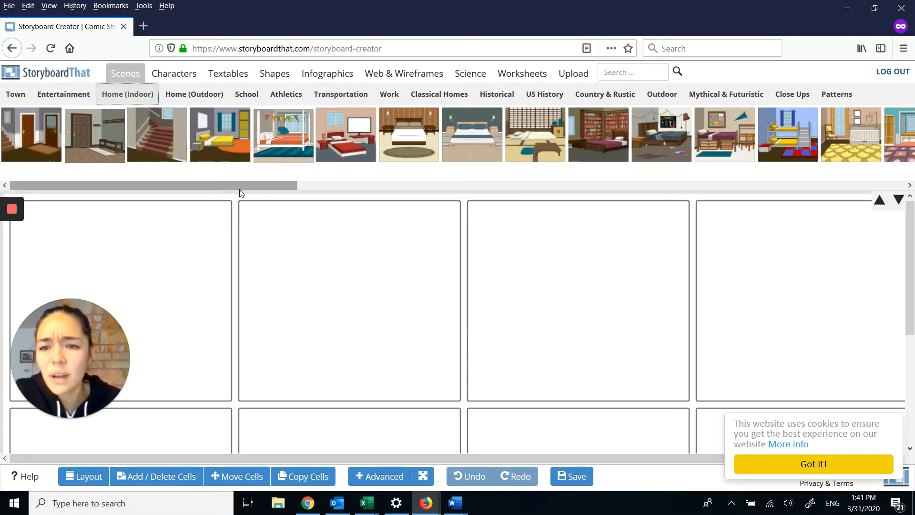
left_click_drag(239, 187, 887, 190)
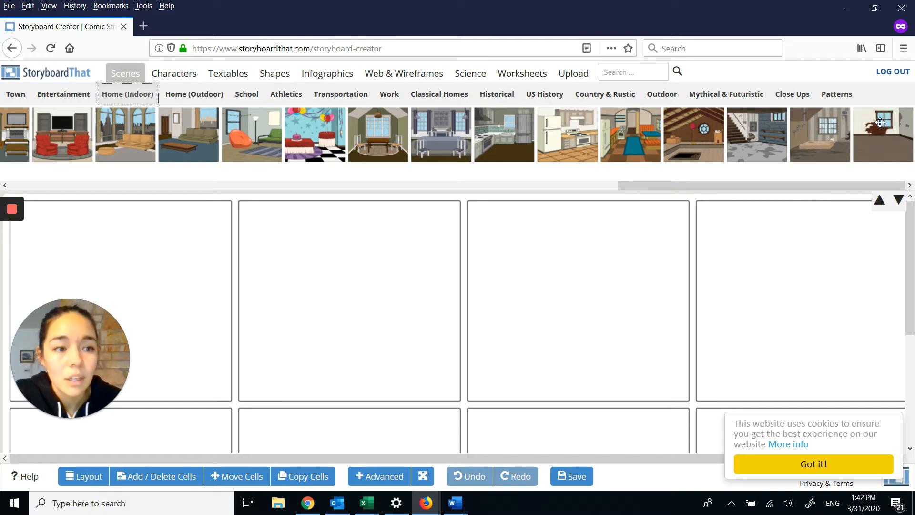
left_click_drag(880, 122, 117, 280)
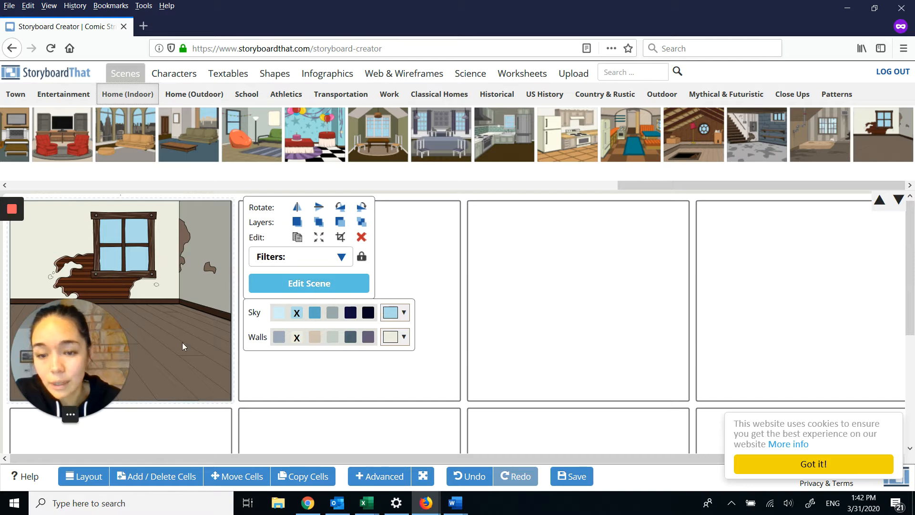
left_click_drag(100, 358, 875, 323)
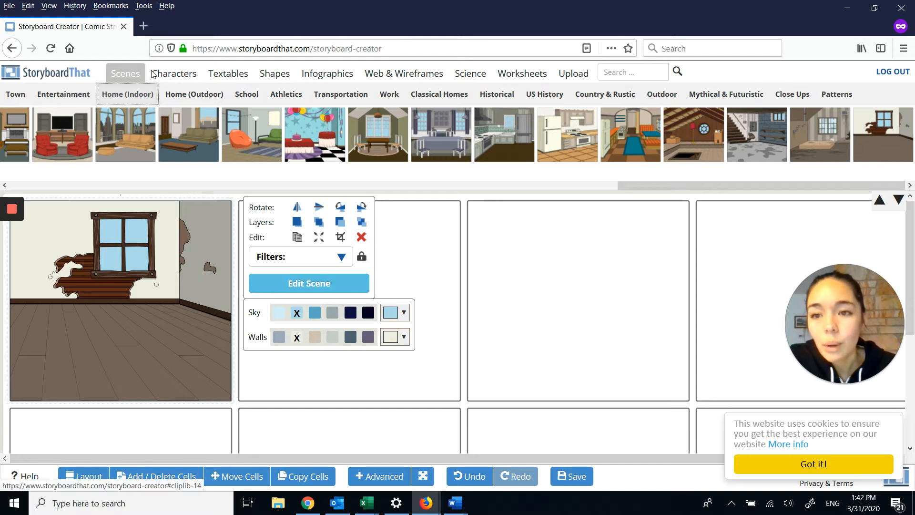
Step: Browse the available characters in the Adults, Teens, Kids, Jobs, Cultural, Medieval and Animals categories
left_click(186, 75)
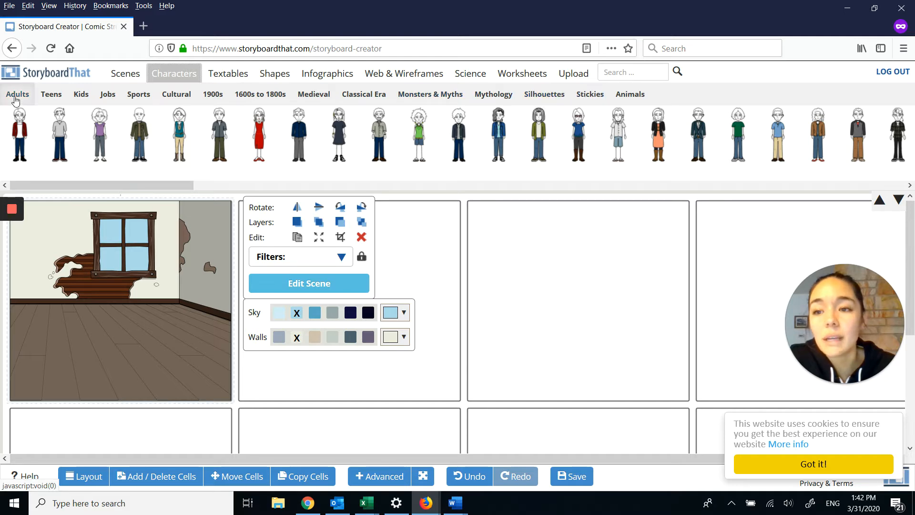
left_click(113, 186)
left_click_drag(114, 185, 368, 190)
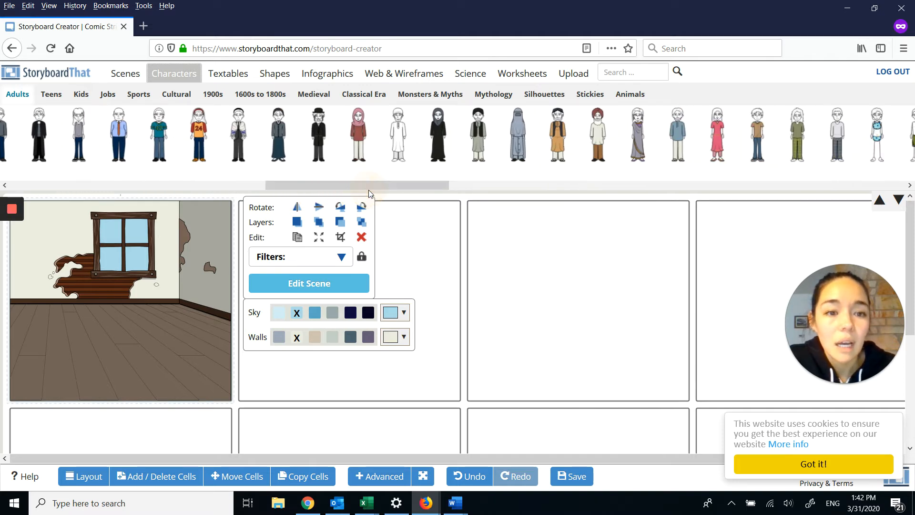
left_click(48, 95)
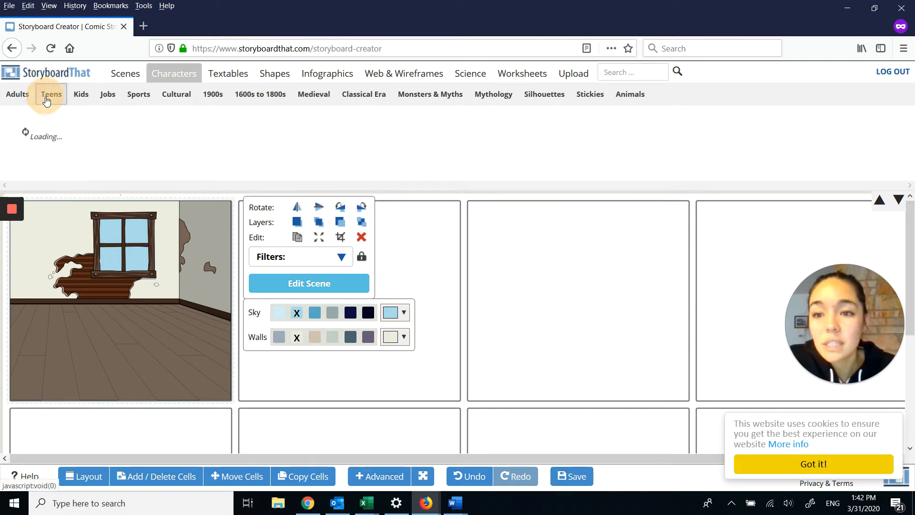
left_click(80, 95)
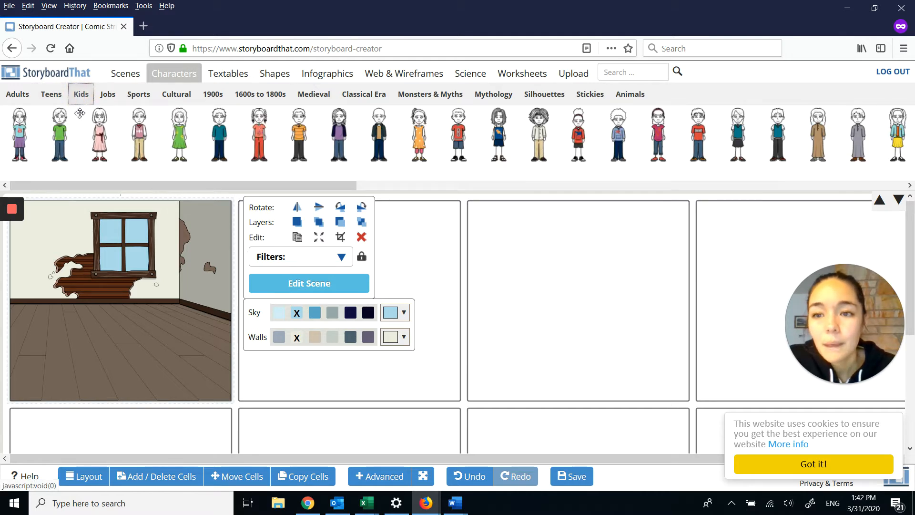
left_click(107, 94)
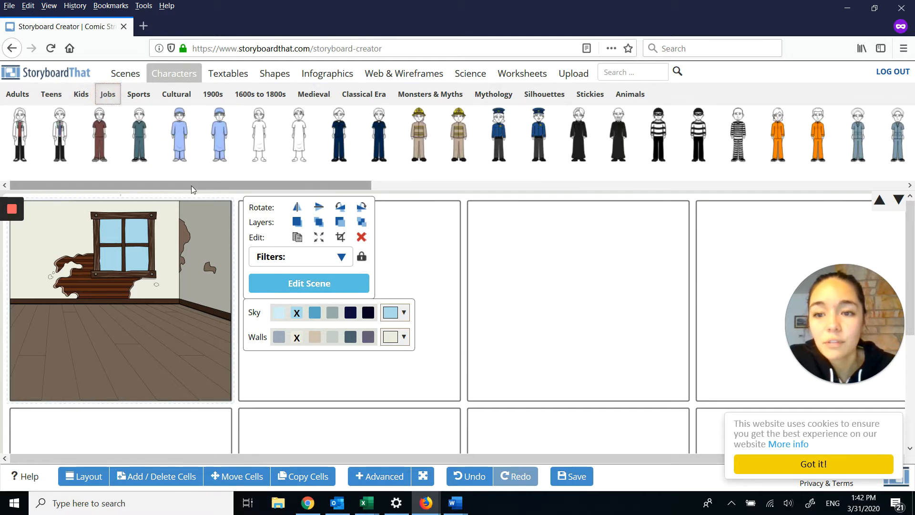
left_click_drag(191, 184, 433, 187)
left_click(170, 101)
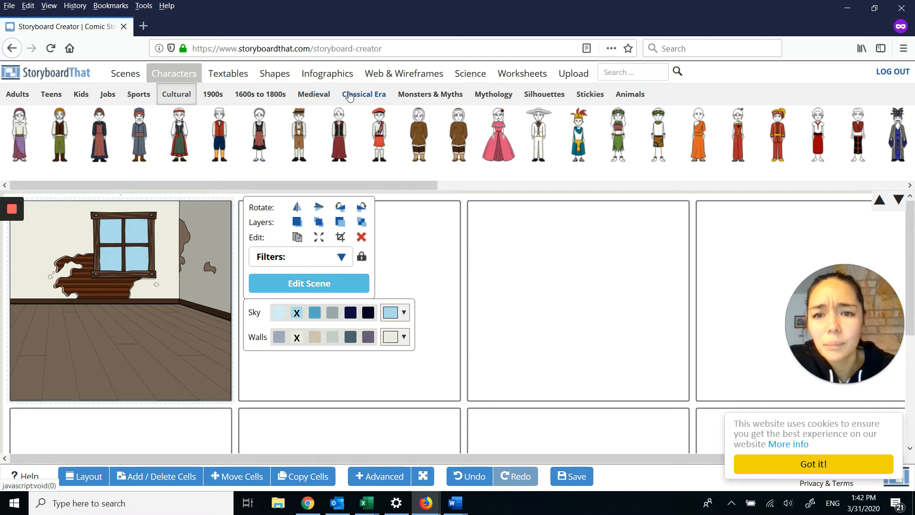
left_click(315, 95)
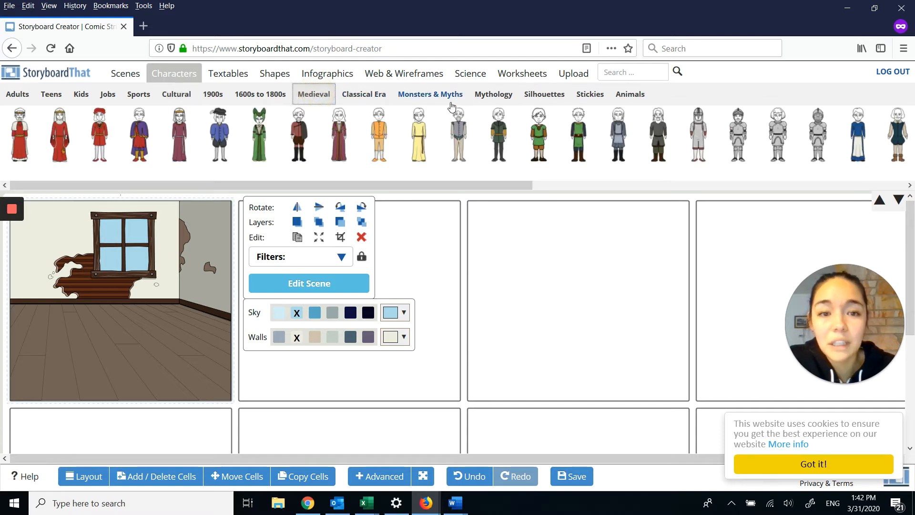
left_click(626, 98)
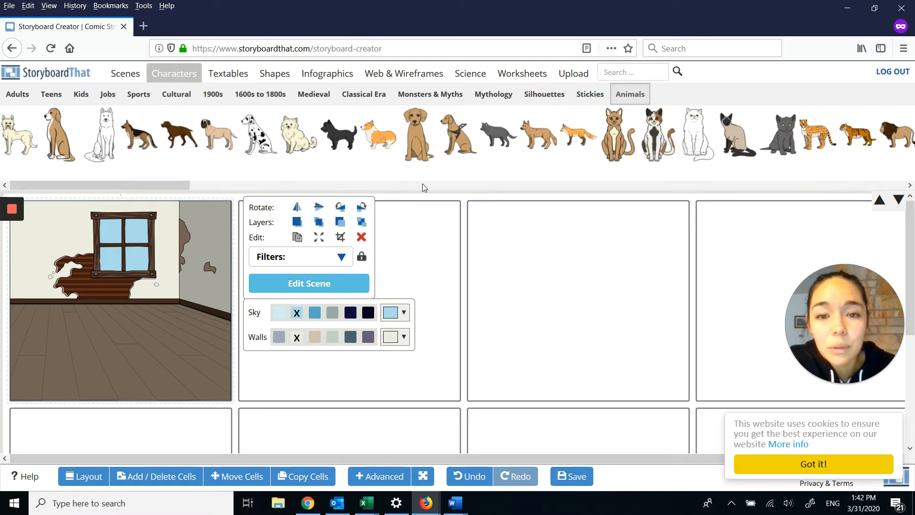
Step: Place the adult woman in the sari on the left side of the first cell's room scene
left_click(26, 98)
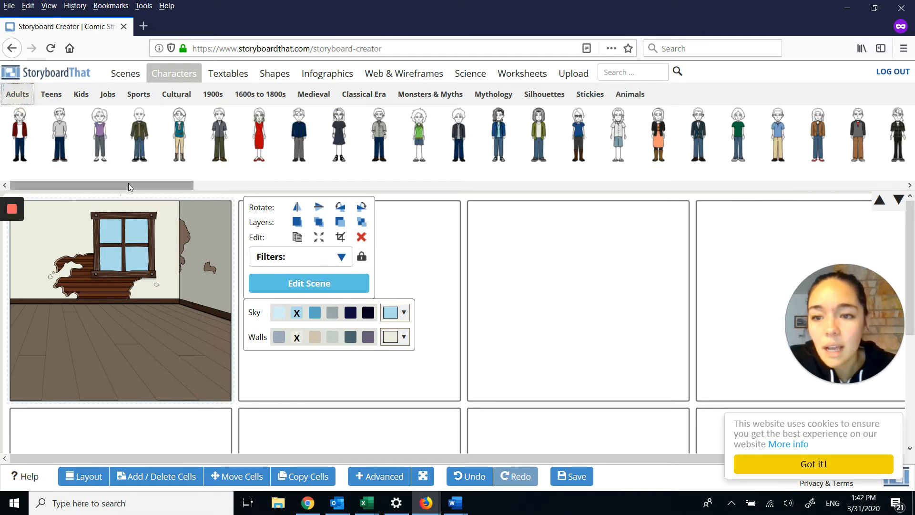
left_click_drag(128, 184, 436, 214)
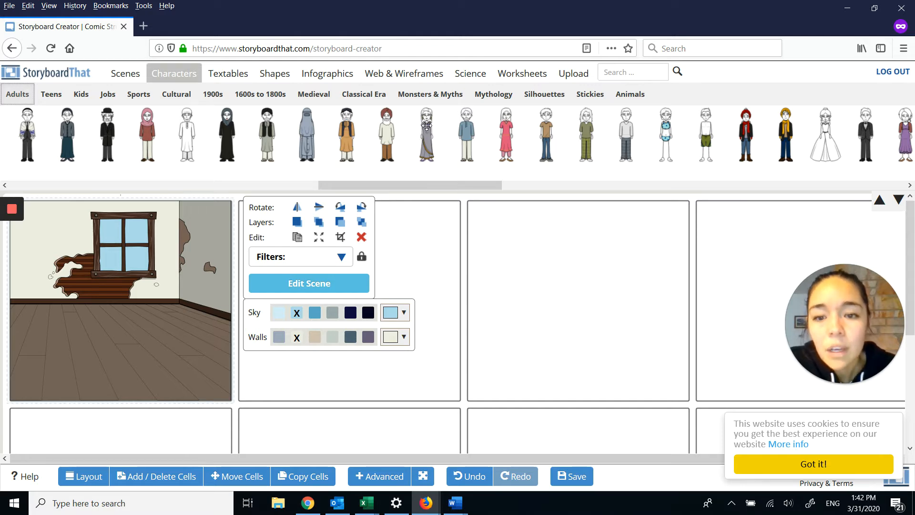
left_click_drag(427, 125, 54, 313)
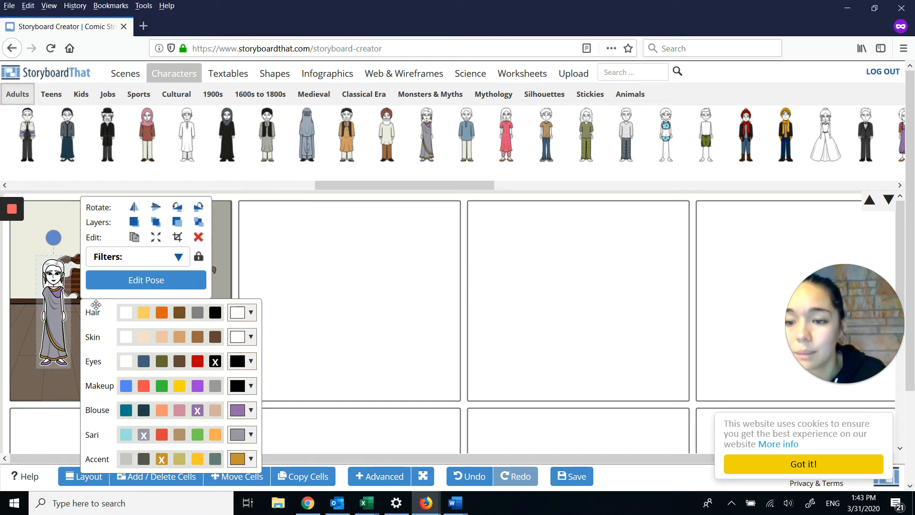
Step: Colour the sari woman with black hair, medium brown skin, a beige blouse and a light brown sari
left_click(214, 315)
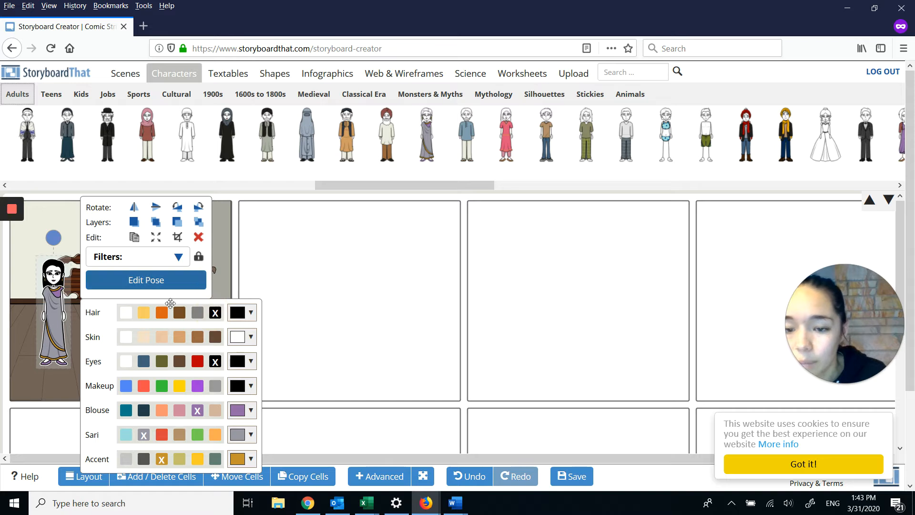
left_click(198, 337)
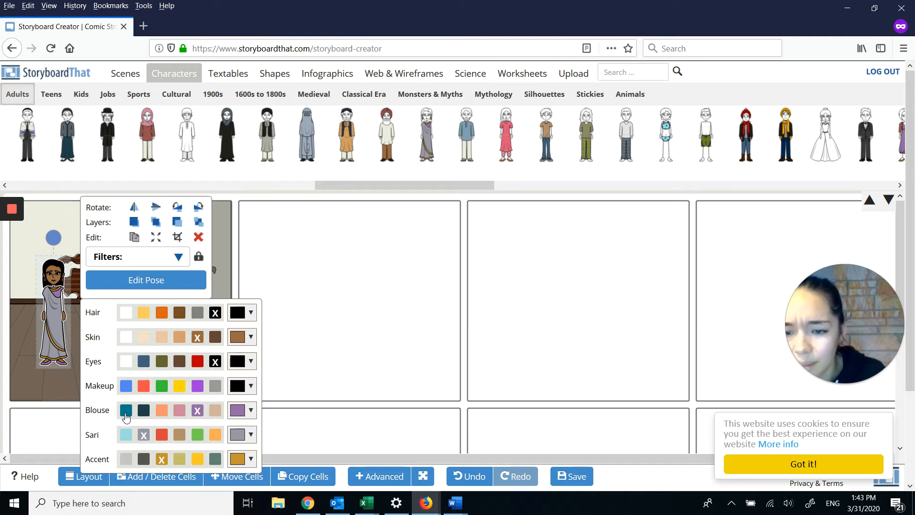
left_click(214, 411)
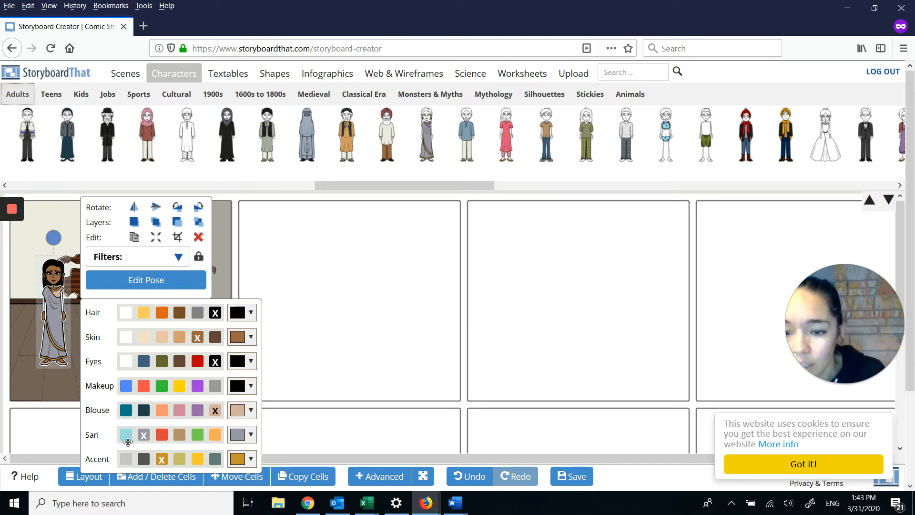
left_click(179, 438)
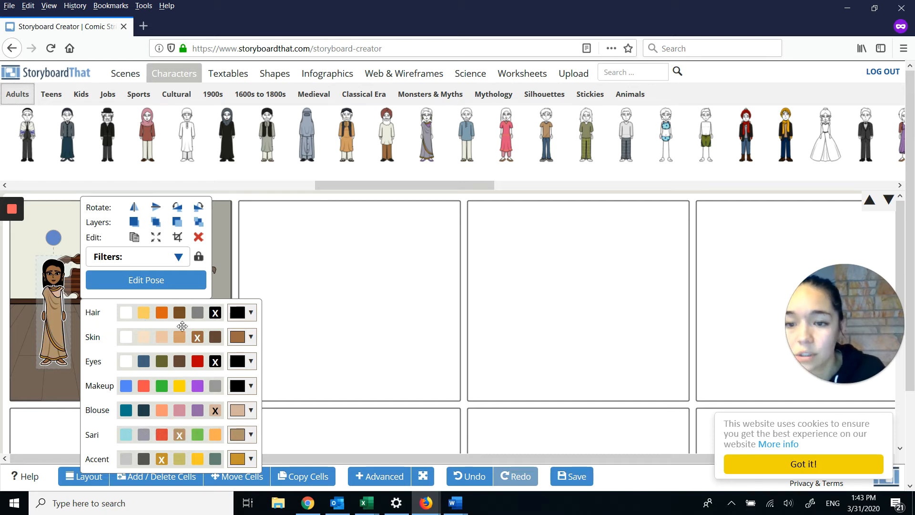
Step: Pose the sari woman with a tilted head, open-mouthed smile, left hand on her hip and right arm straight down
left_click(156, 284)
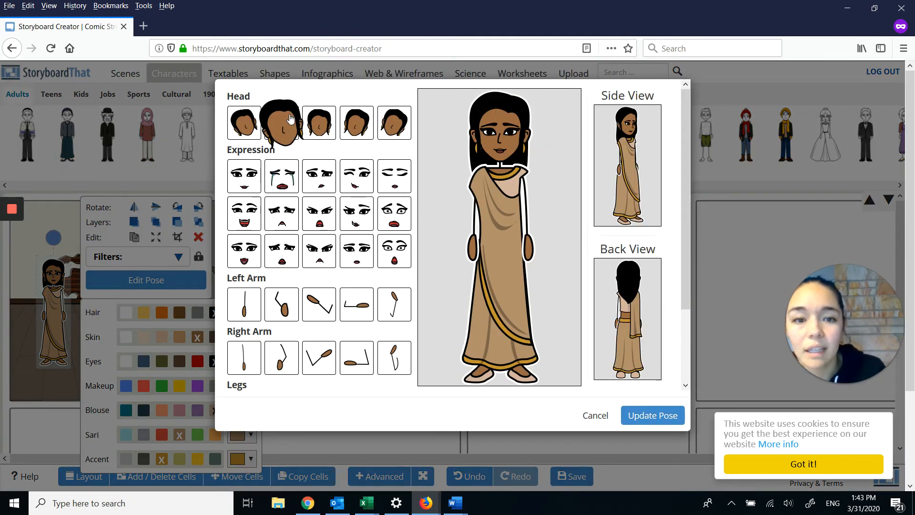
left_click(291, 118)
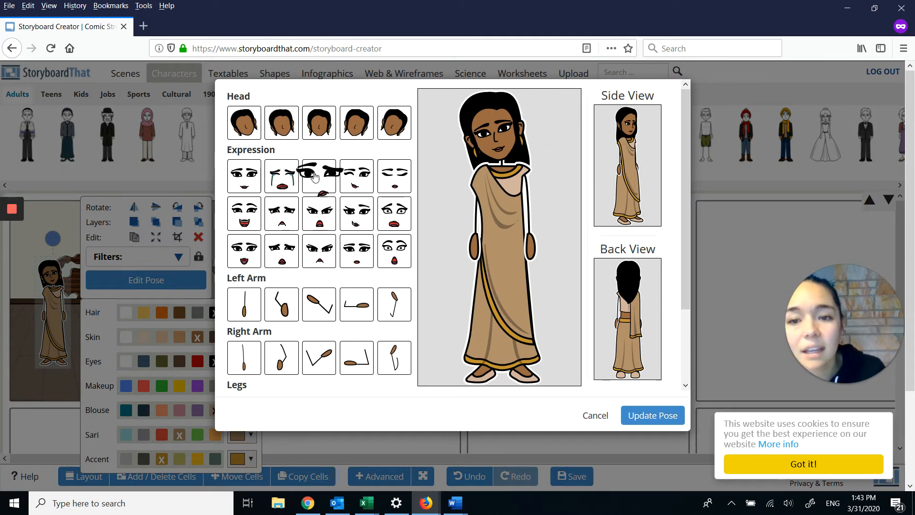
left_click(283, 215)
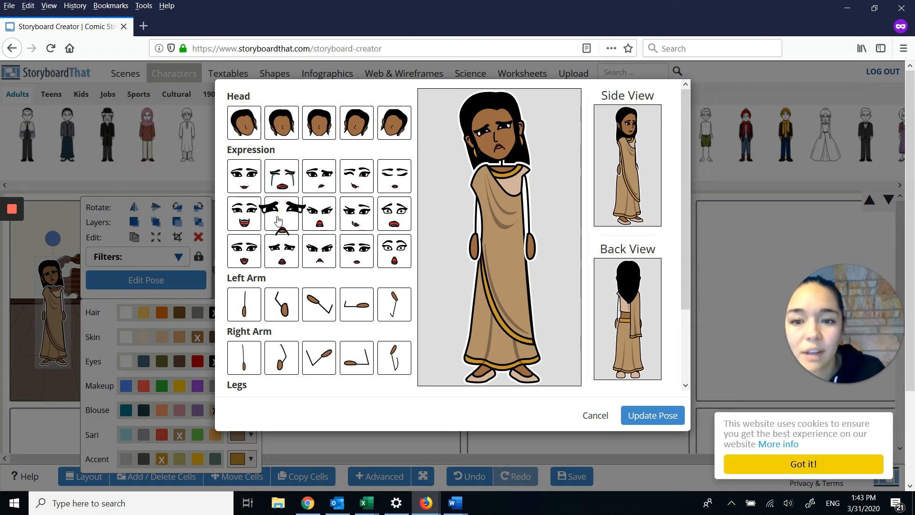
left_click(248, 217)
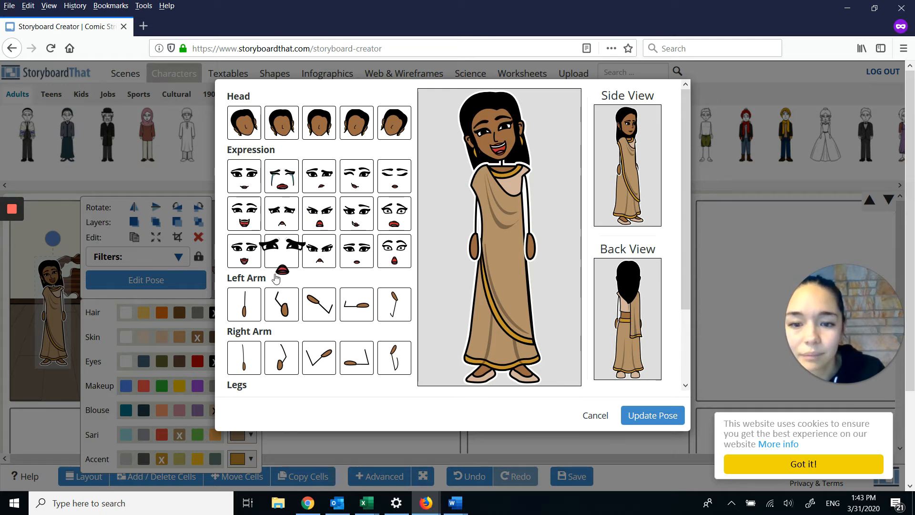
left_click(280, 307)
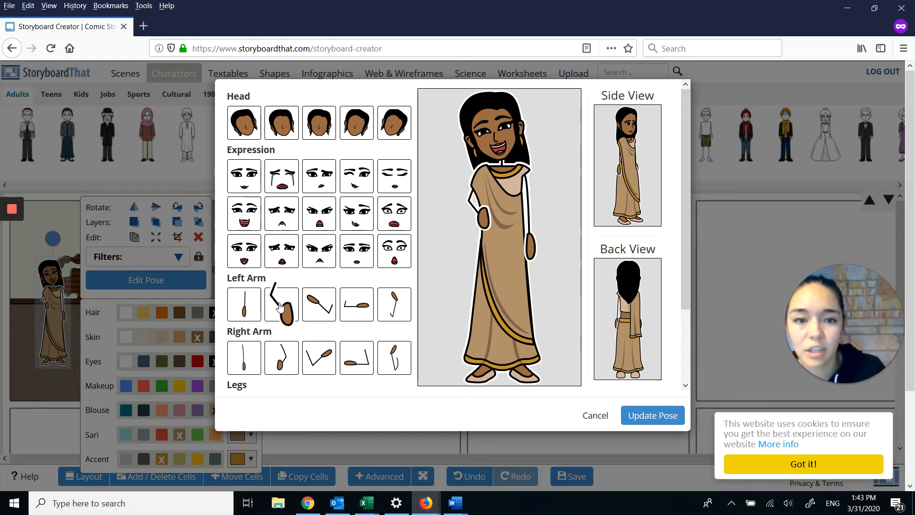
left_click(358, 356)
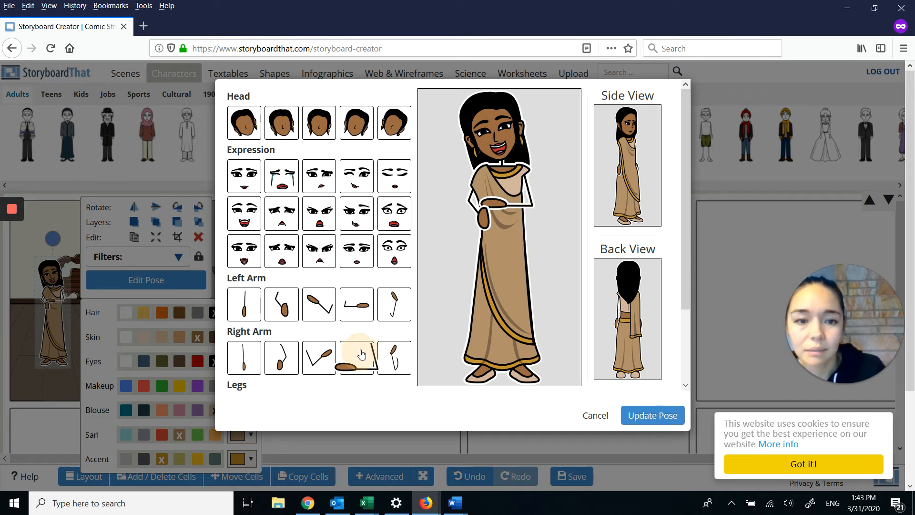
left_click(230, 356)
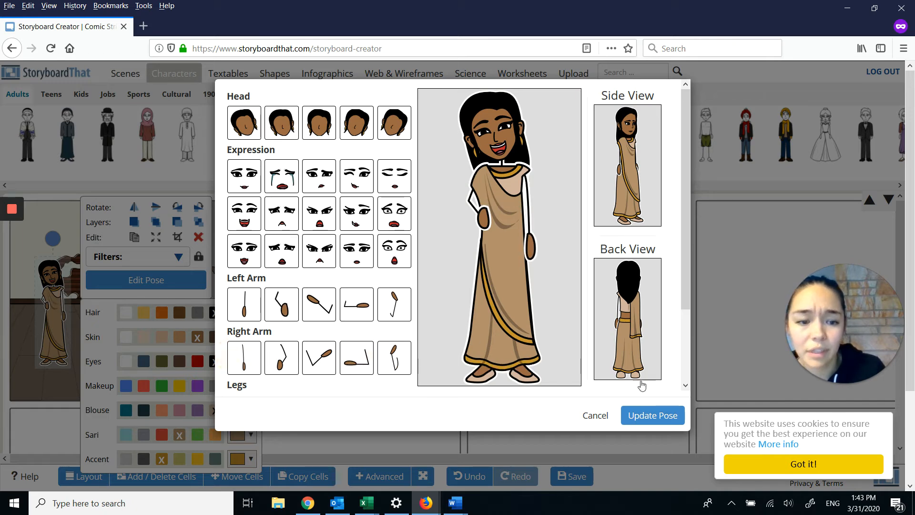
left_click(643, 416)
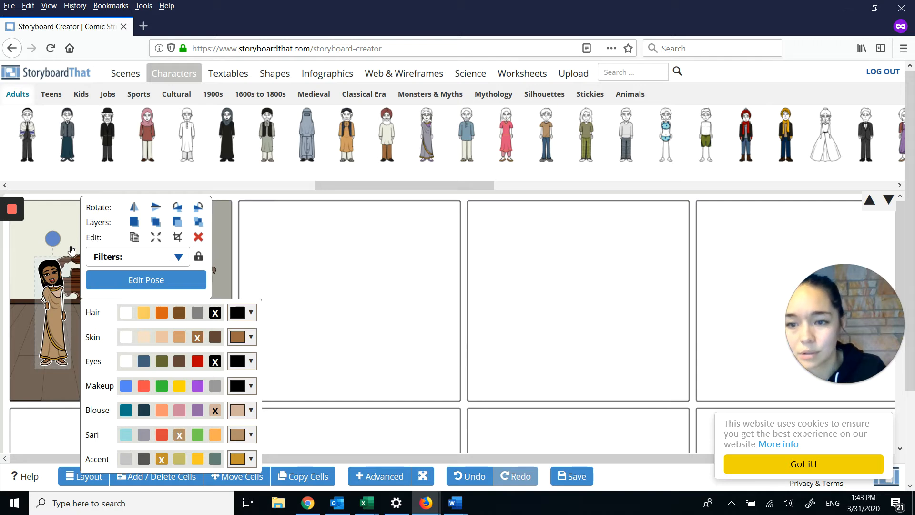
Step: Move the sari woman slightly closer to the left edge of the first cell
left_click(269, 245)
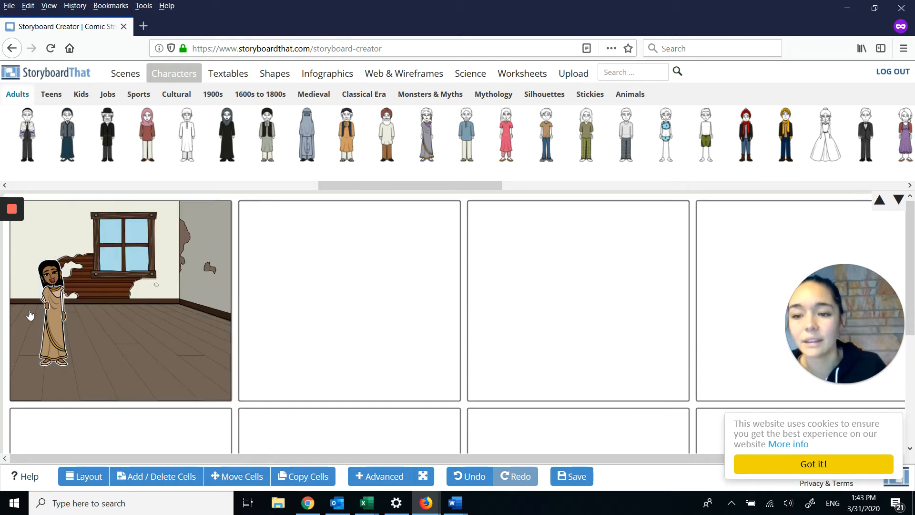
left_click(50, 299)
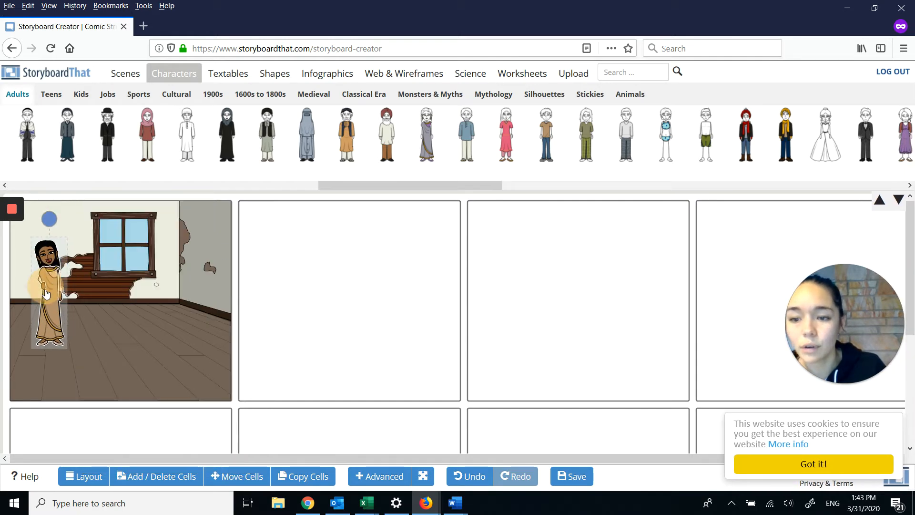
left_click(300, 271)
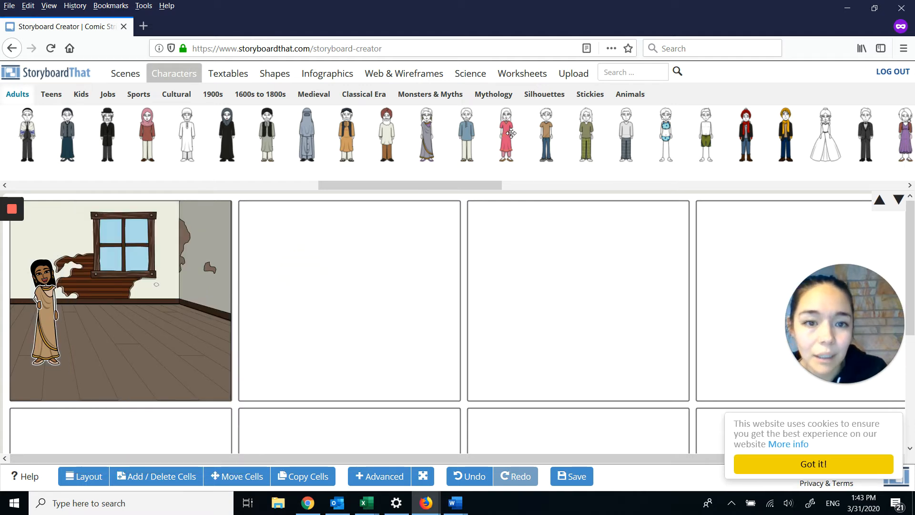
Step: Add the adult woman in the pink dress right of the window, with black hair, tan skin, purple makeup and a light blue dress
left_click_drag(508, 122, 174, 300)
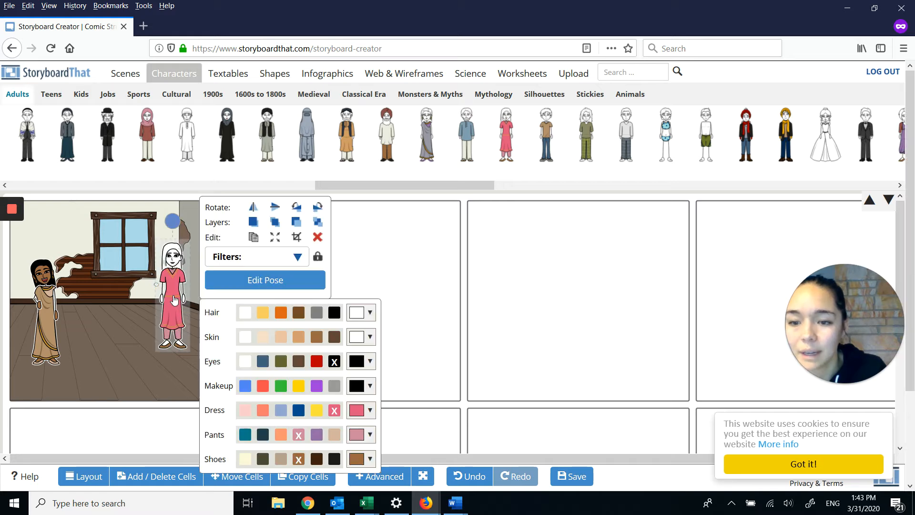
left_click(334, 313)
left_click(298, 338)
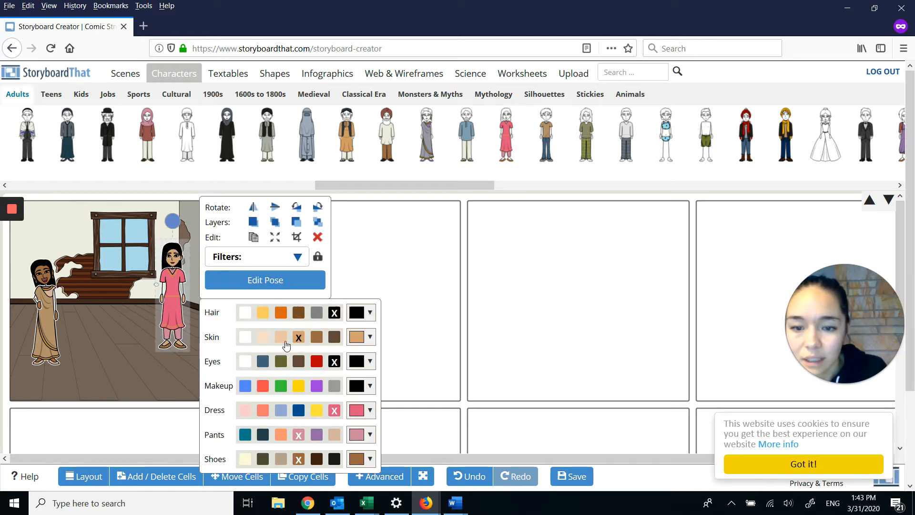
left_click(318, 388)
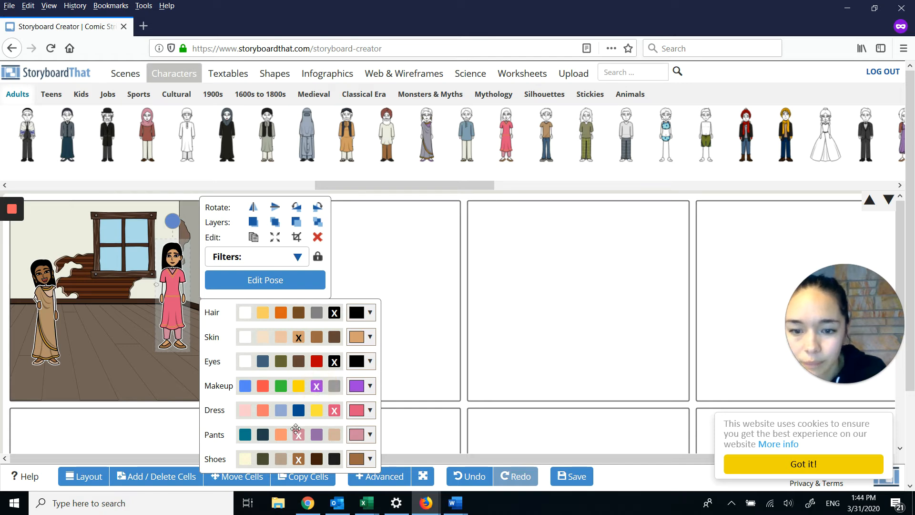
left_click(282, 413)
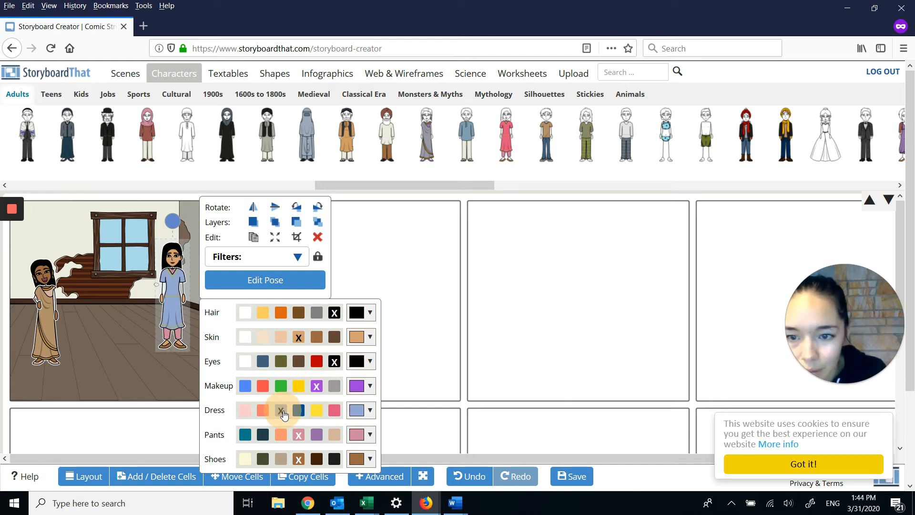
Step: Pose the woman in the blue dress with her left arm bent across her waist, tilted head and winking smile, and nudge her down slightly
left_click(247, 284)
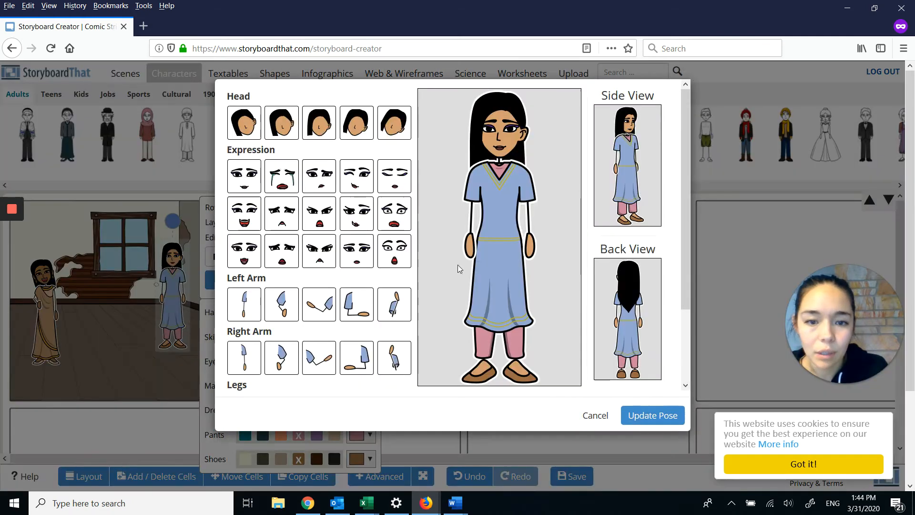
left_click(357, 315)
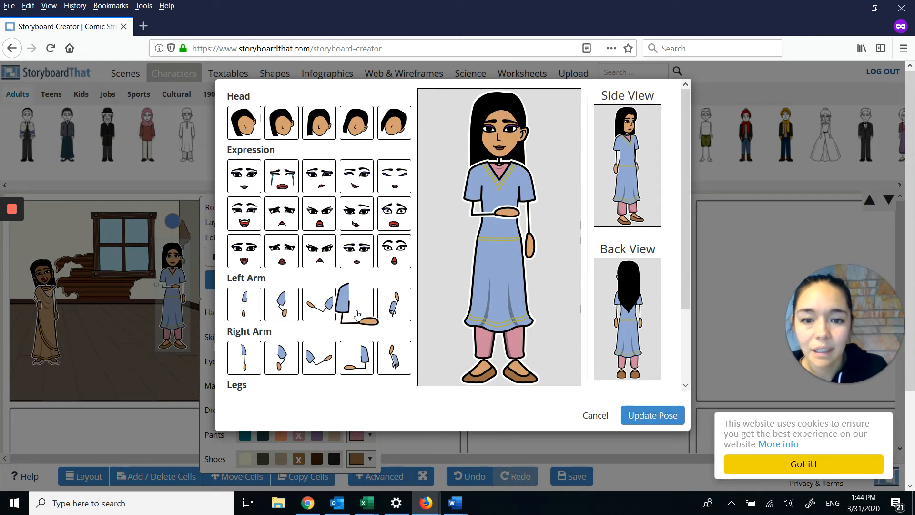
left_click(356, 122)
left_click(350, 178)
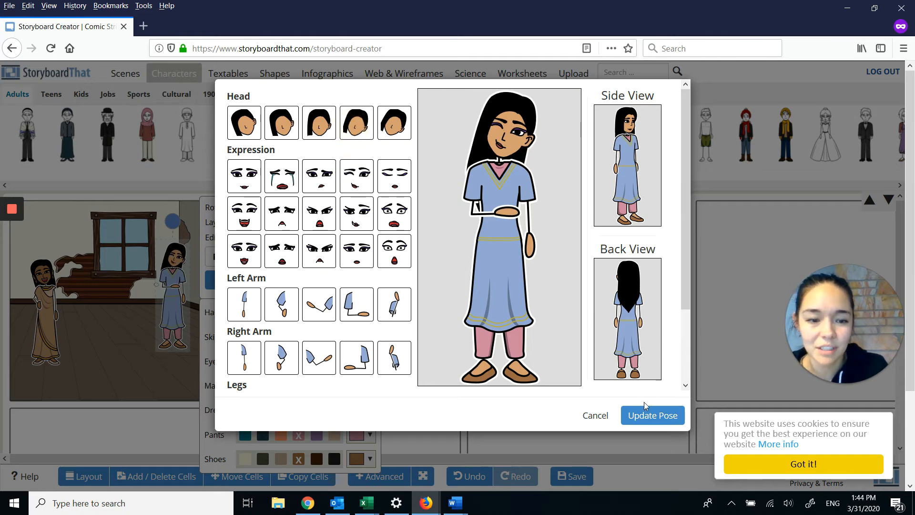
left_click(643, 423)
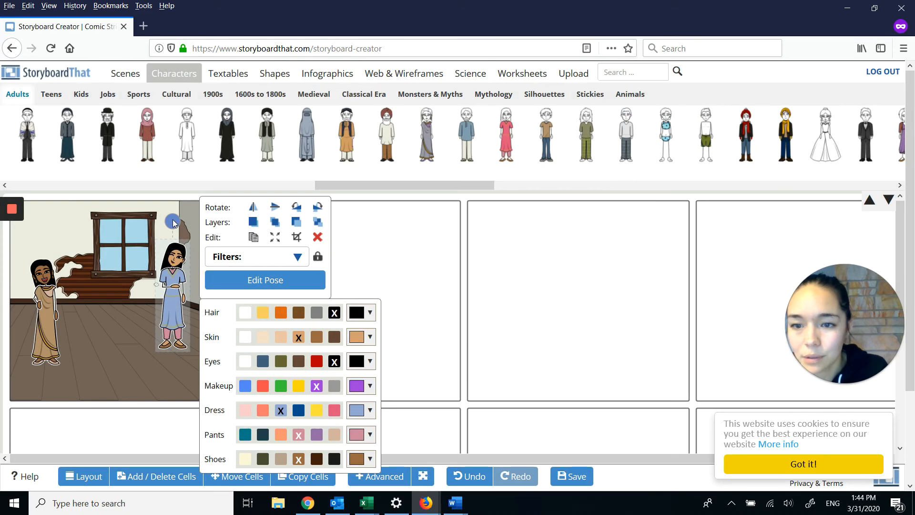
left_click(180, 221)
left_click_drag(179, 220, 173, 224)
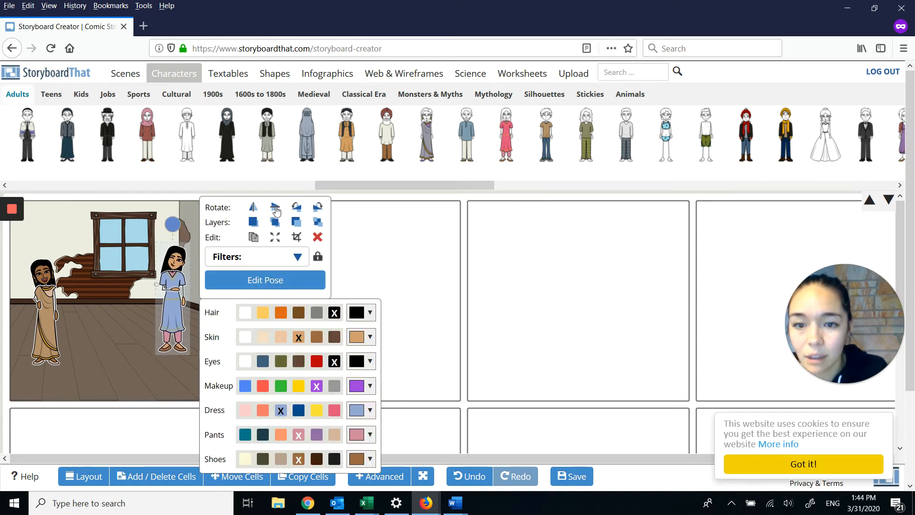
Step: Try rotating the woman in the blue dress by quarter turns and flipping her vertically
left_click(294, 208)
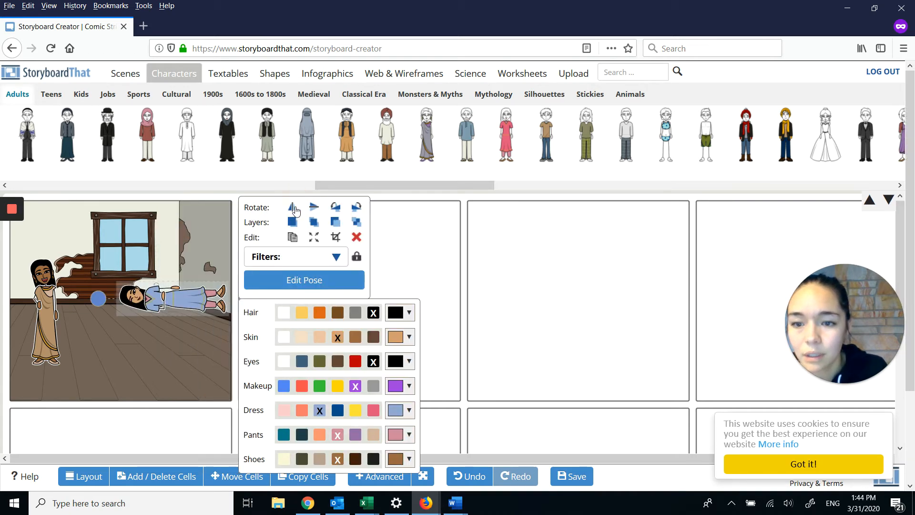
left_click(336, 210)
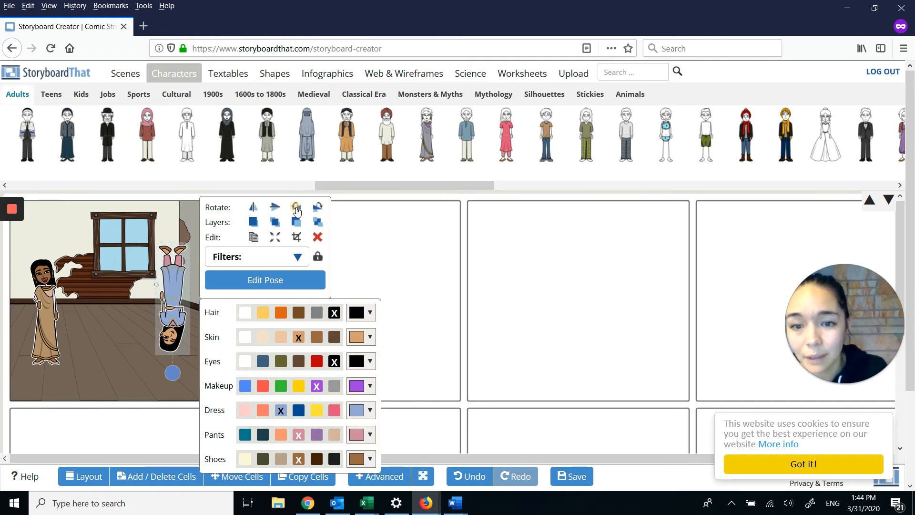
left_click(296, 209)
left_click(337, 209)
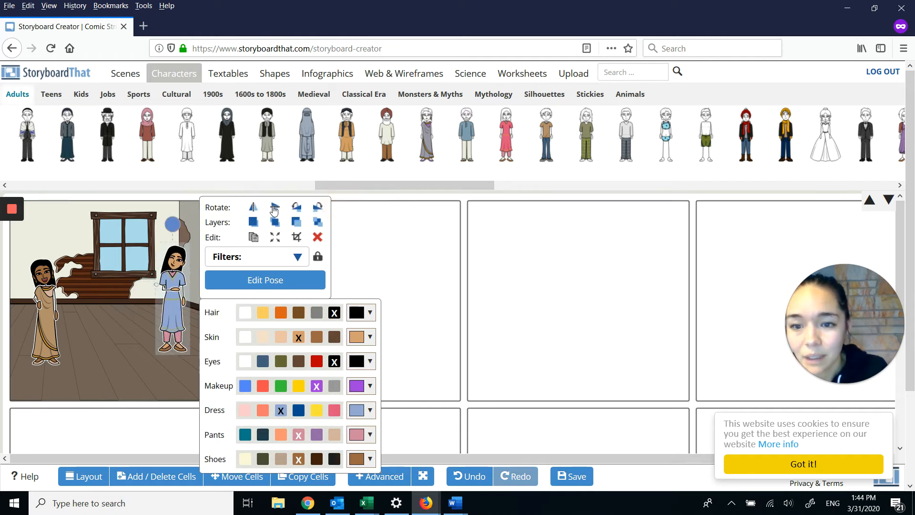
left_click(274, 210)
left_click(274, 210)
Step: Move the woman in the blue dress slightly right and down in the first cell
left_click(181, 224)
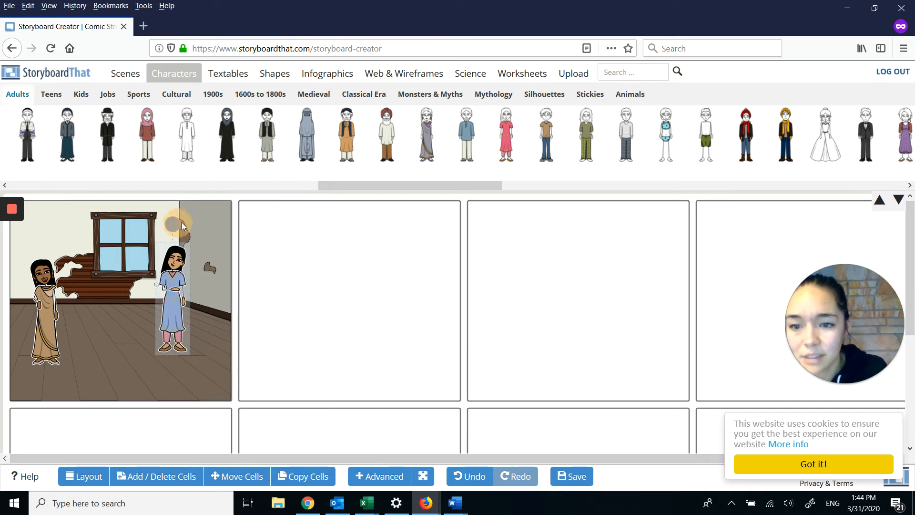
left_click_drag(182, 223, 179, 227)
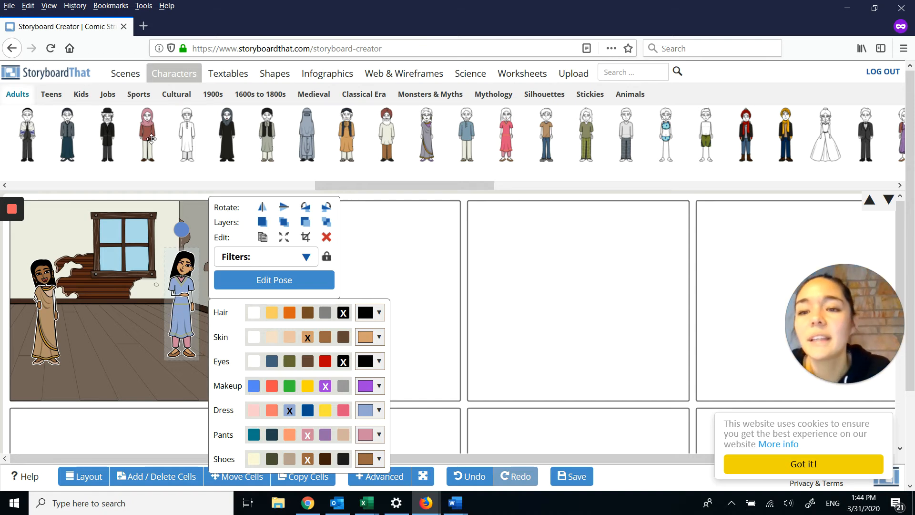
Step: Add the rough-edged rectangular speech bubble with a lower-right tail over the window in the first cell
left_click(231, 76)
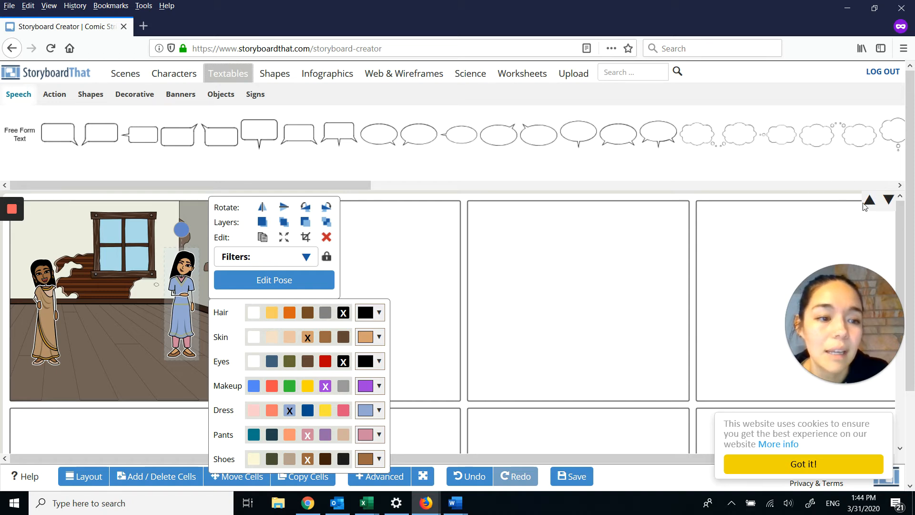
left_click(888, 200)
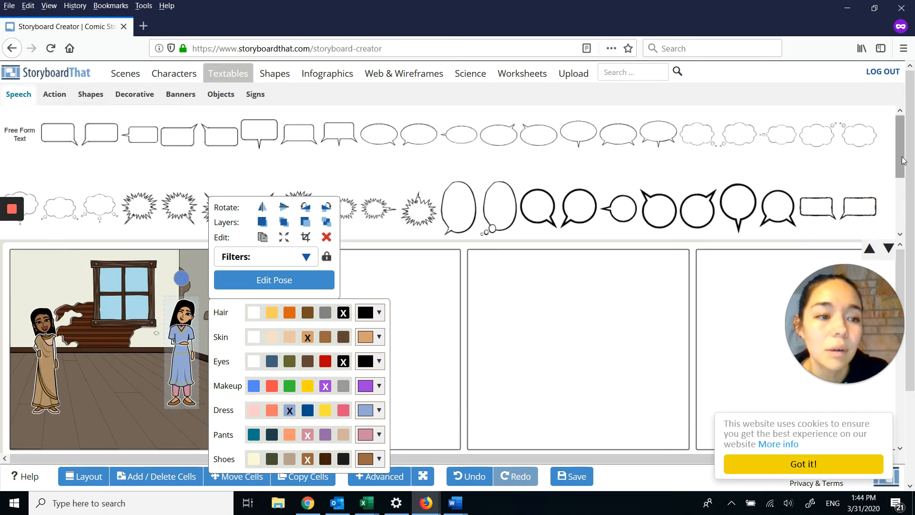
mouse_move(901, 160)
left_mouse_down()
mouse_move(899, 203)
mouse_move(900, 155)
left_mouse_up()
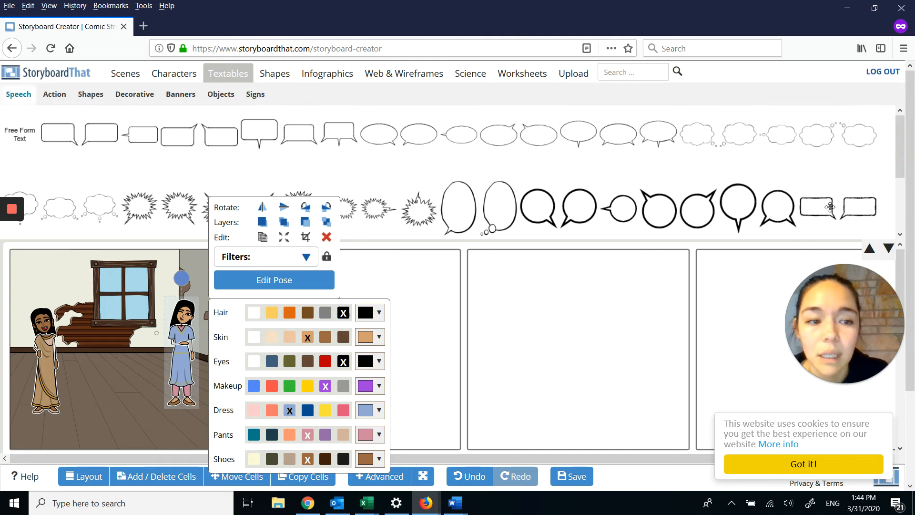
left_click_drag(822, 208, 106, 277)
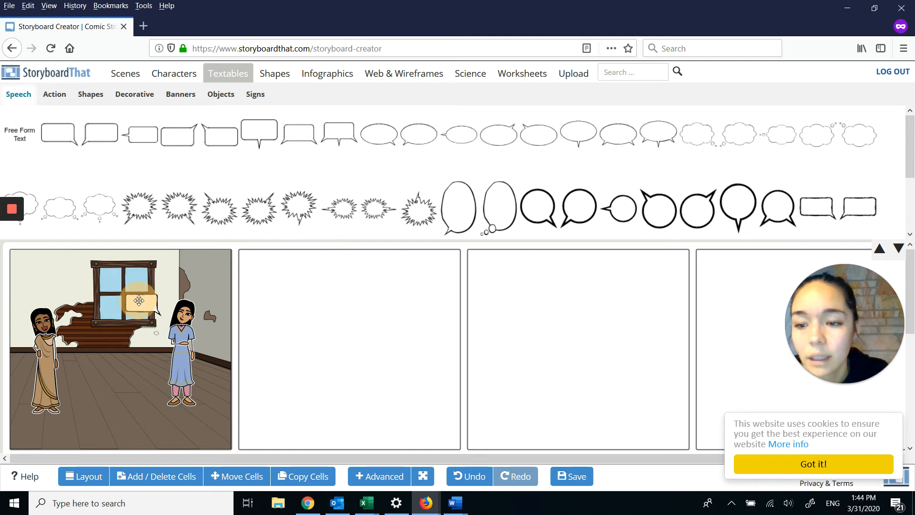
left_click(138, 303)
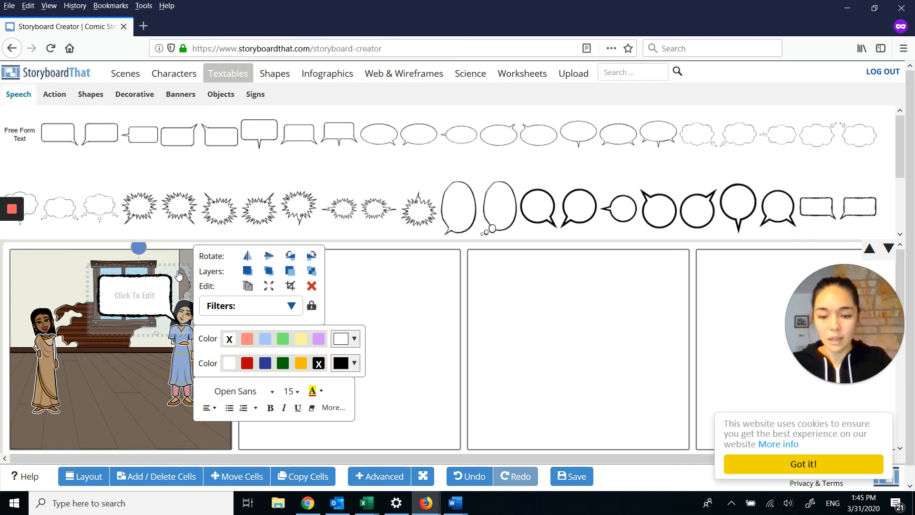
Step: Enter the text "Welcome, Koly." in the first cell's speech bubble
type("Welcom")
type("e, K")
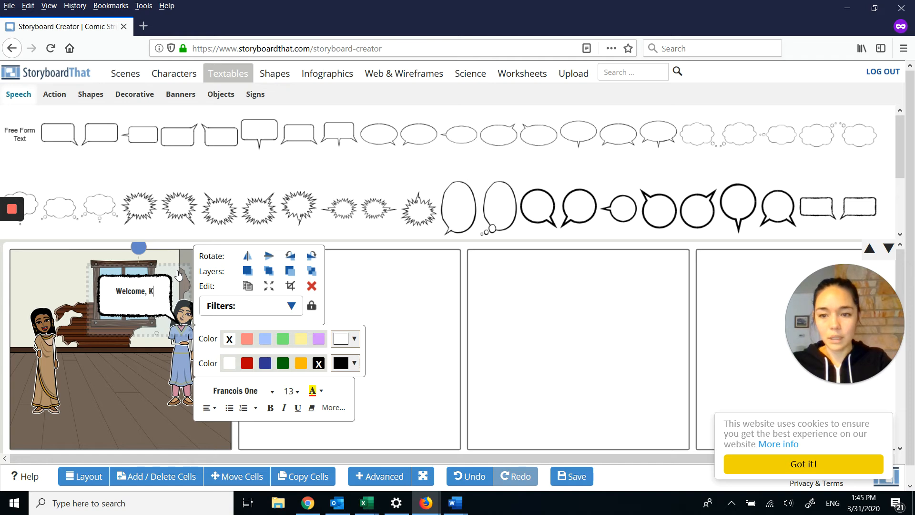
type("oly,")
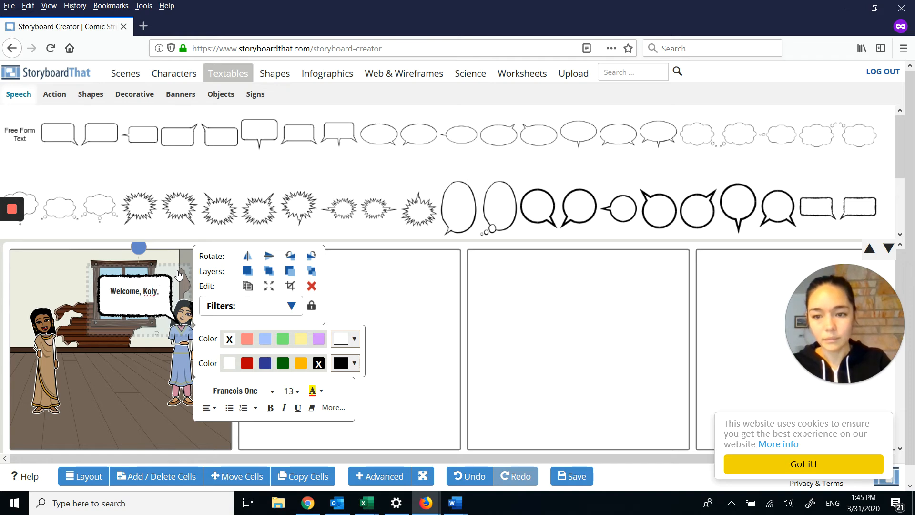
left_click(140, 370)
left_click(141, 301)
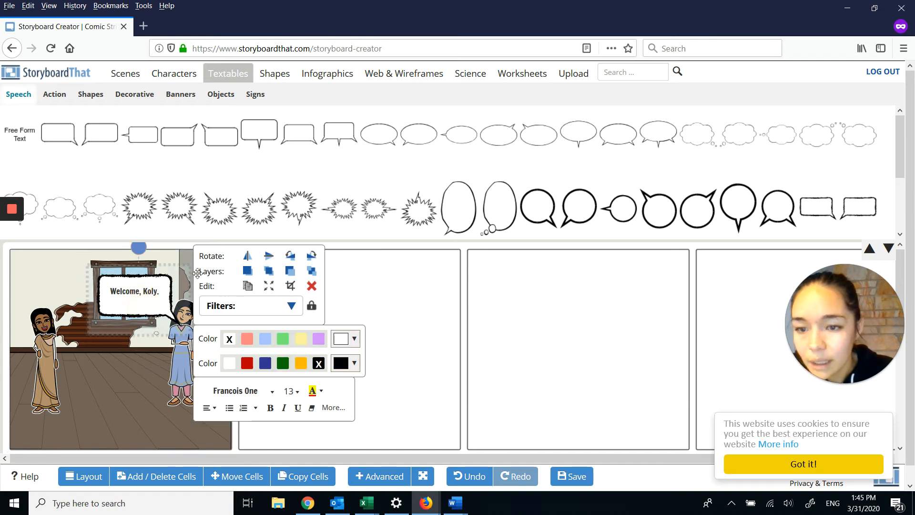
Step: Move the speech bubble up and left over the window's upper part, with its tail pointing towards the woman in the blue dress
left_click(189, 266)
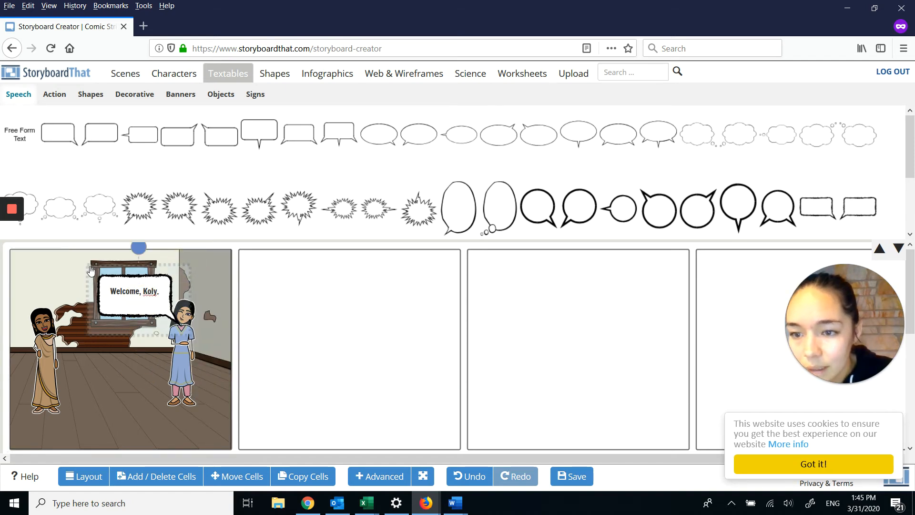
left_click_drag(91, 270, 110, 283)
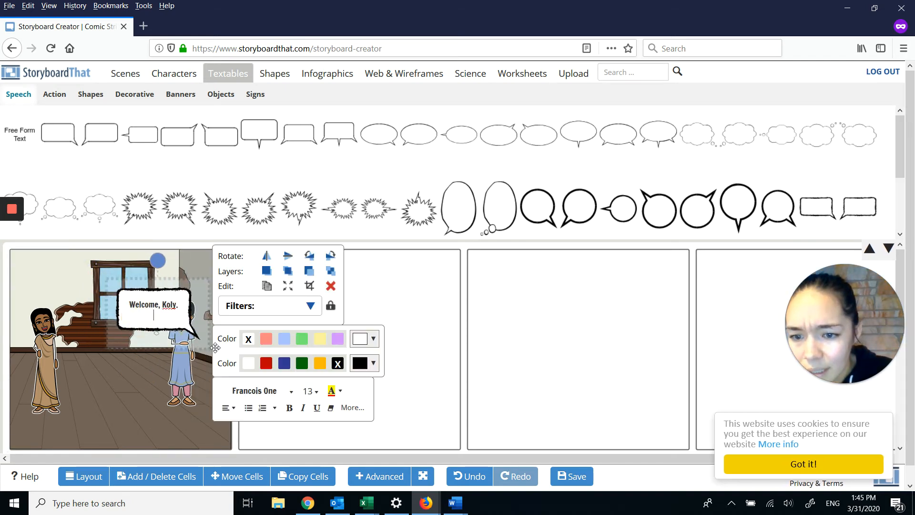
left_click_drag(211, 352, 174, 334)
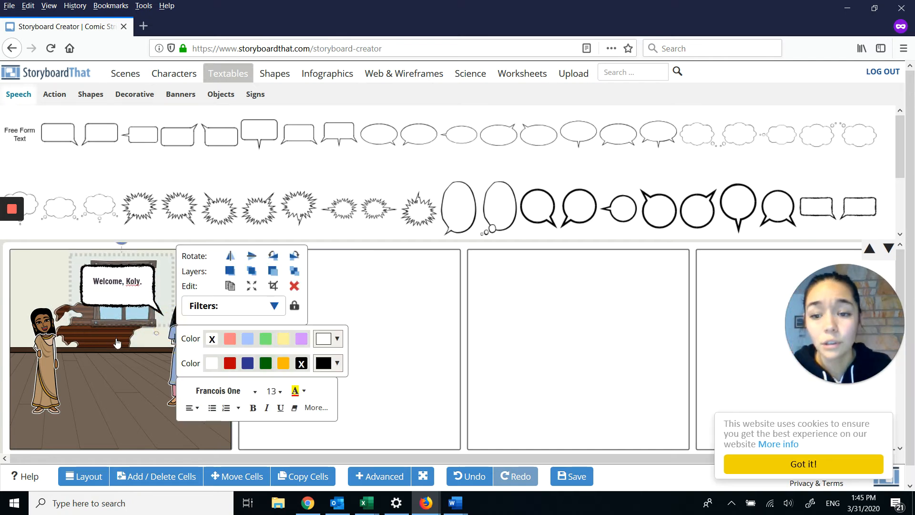
left_click(142, 377)
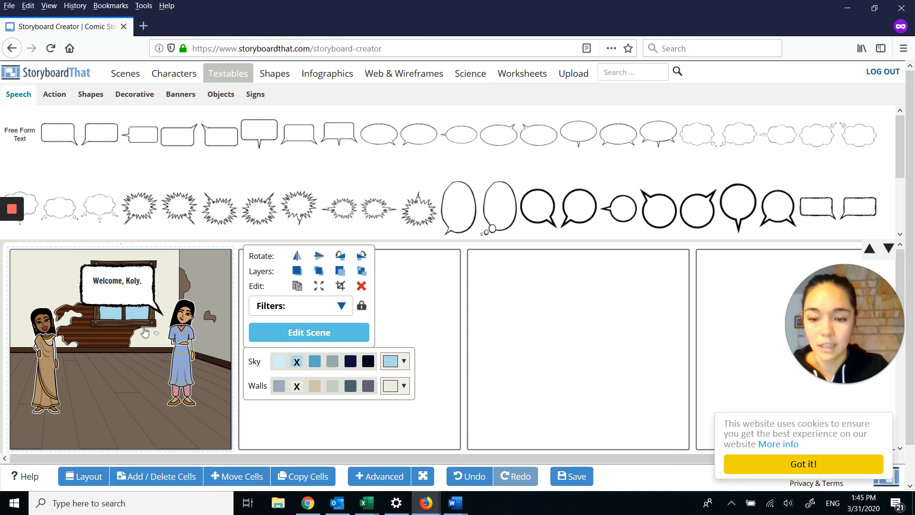
Step: Copy the first cell into the empty second cell using the Add option, dismiss the cookie notice and return to editing
left_click(295, 477)
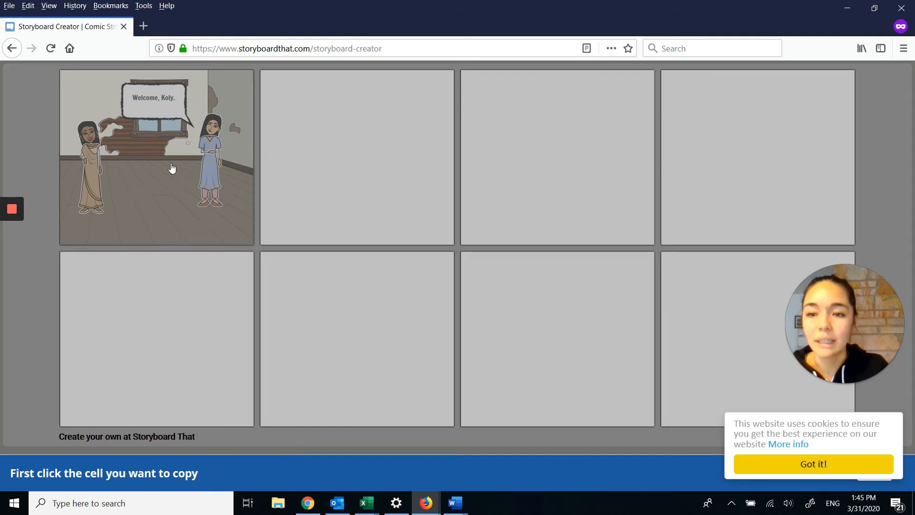
left_click(156, 167)
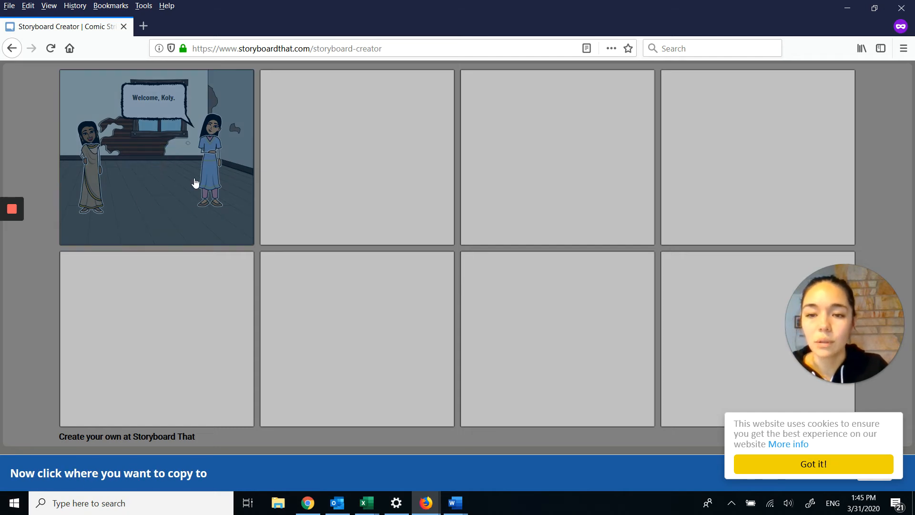
left_click(393, 130)
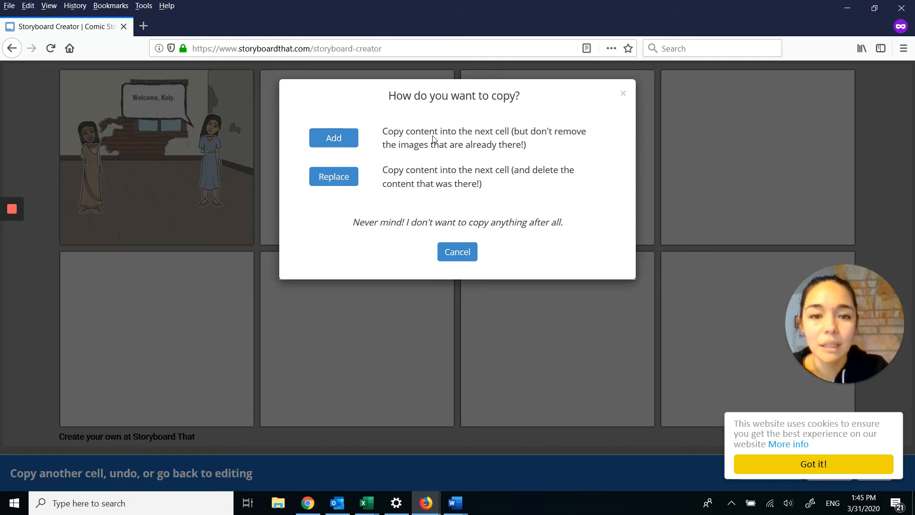
left_click(340, 139)
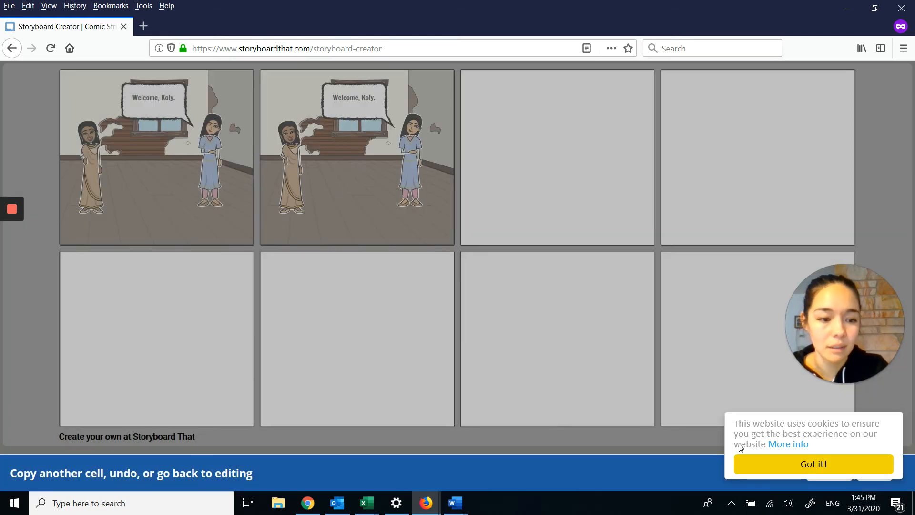
left_click(798, 465)
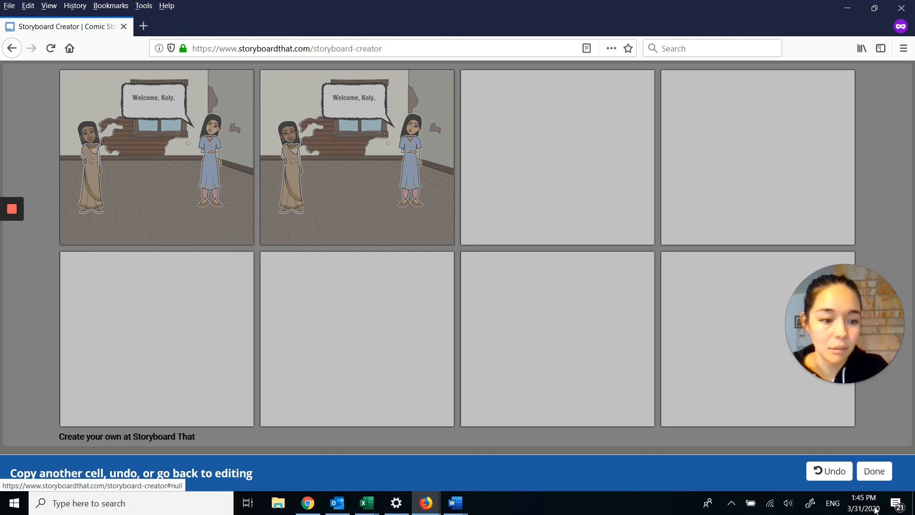
left_click(873, 472)
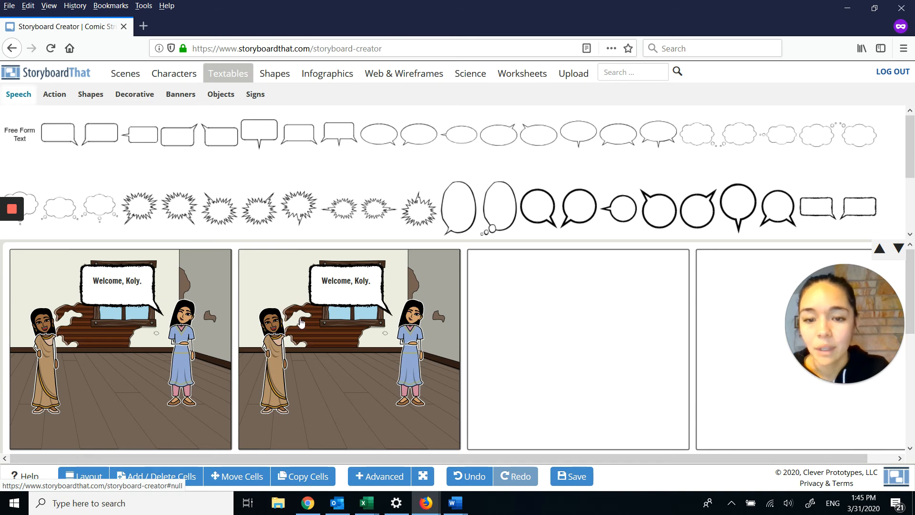
Step: Delete the woman in the blue dress and the speech bubble from the second cell
left_click(412, 333)
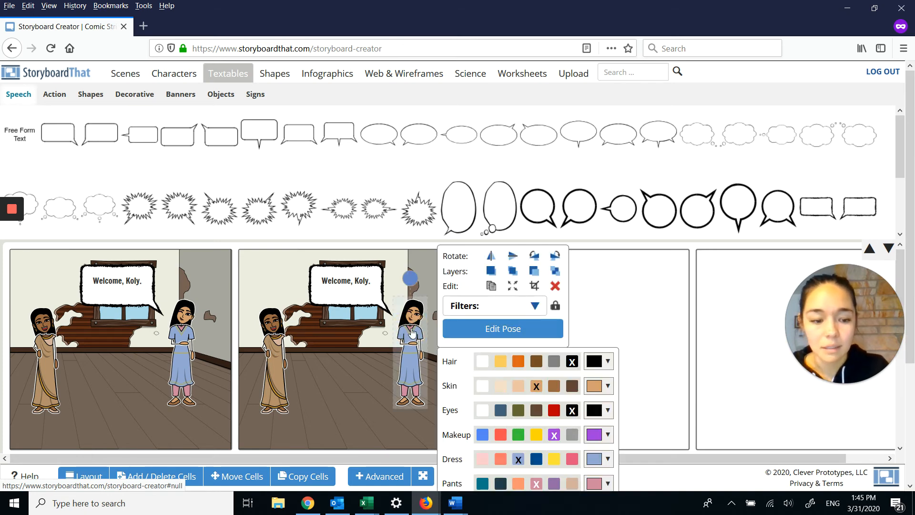
key("Delete")
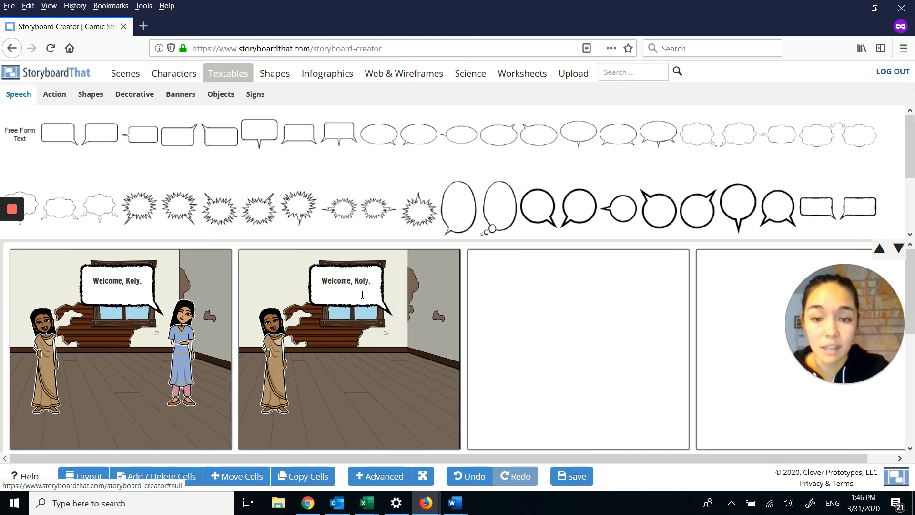
left_click(362, 291)
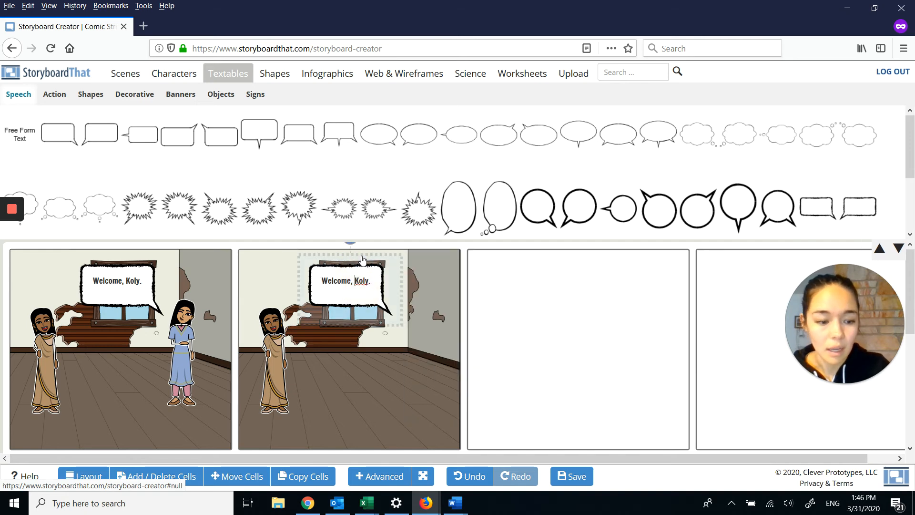
key("Delete")
left_click(363, 259)
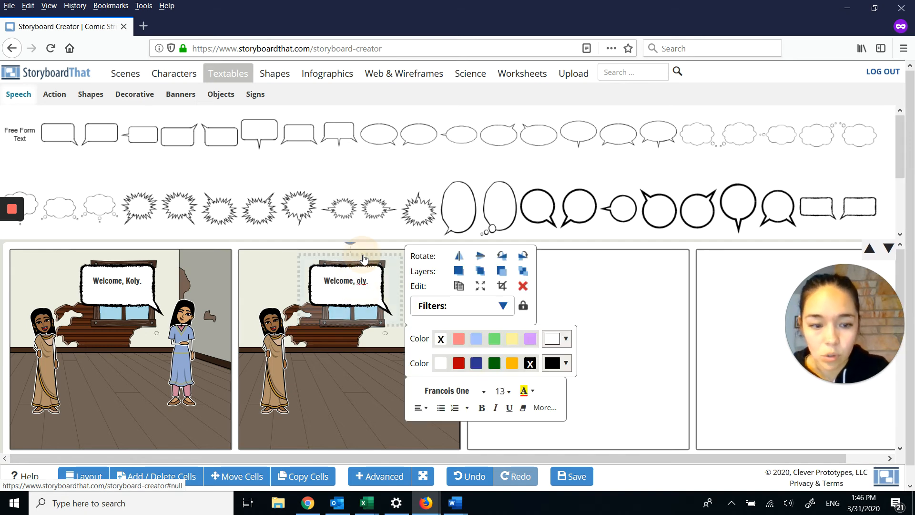
key("Delete")
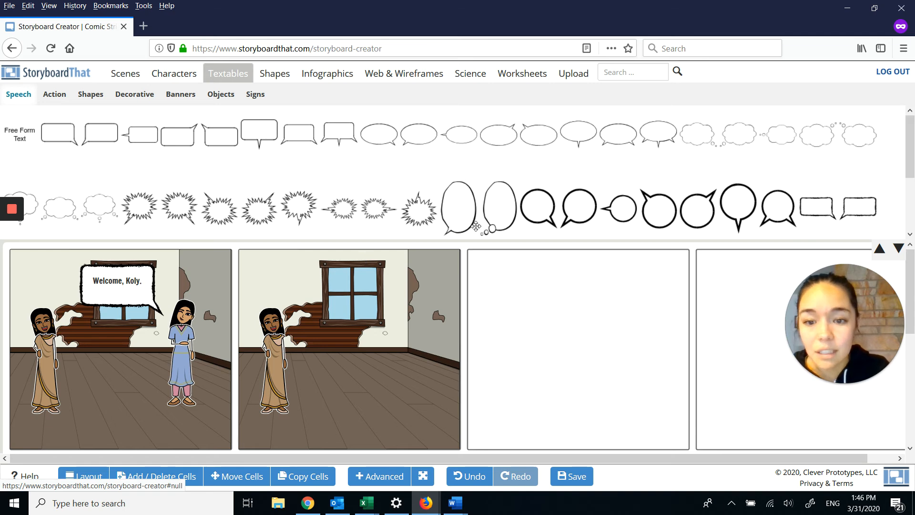
Step: Pose the second cell's sari woman with her right hand on her hip, a sceptical sideways-mouth expression and a straight head
left_click(277, 354)
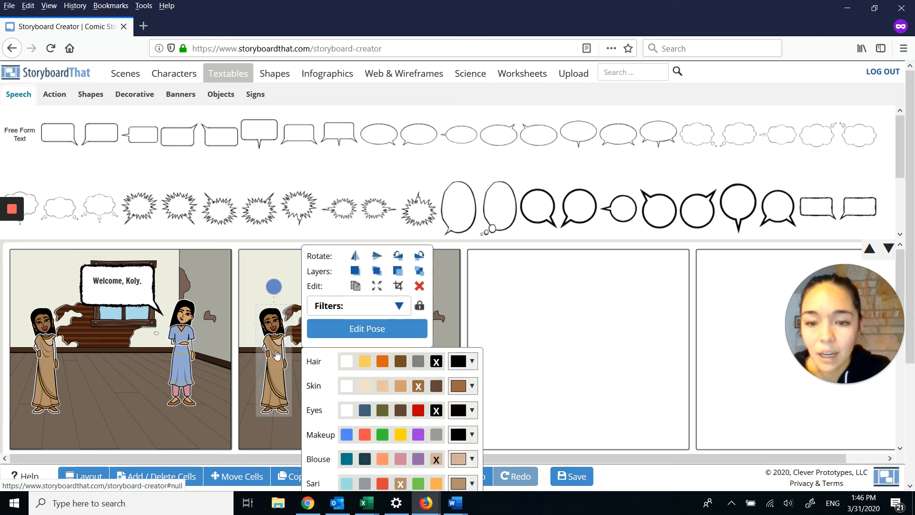
left_click(356, 333)
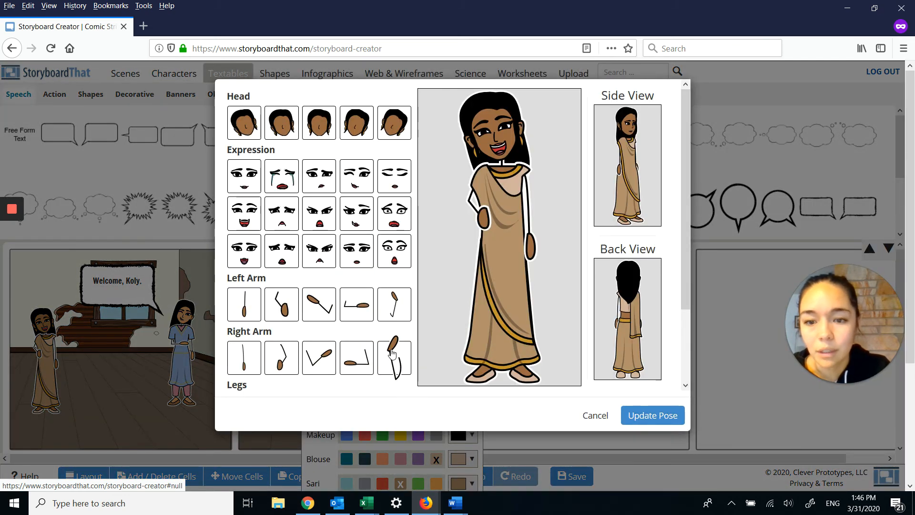
left_click(284, 353)
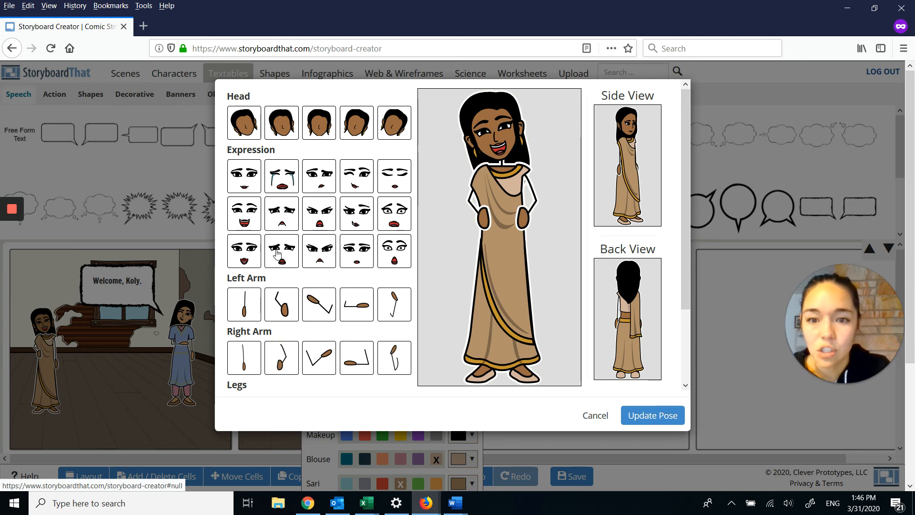
left_click(319, 177)
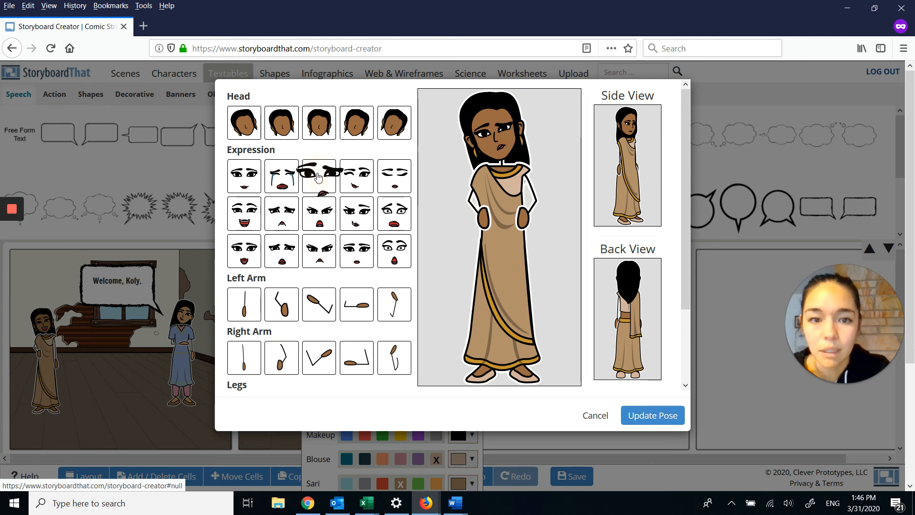
left_click(318, 124)
left_click(652, 414)
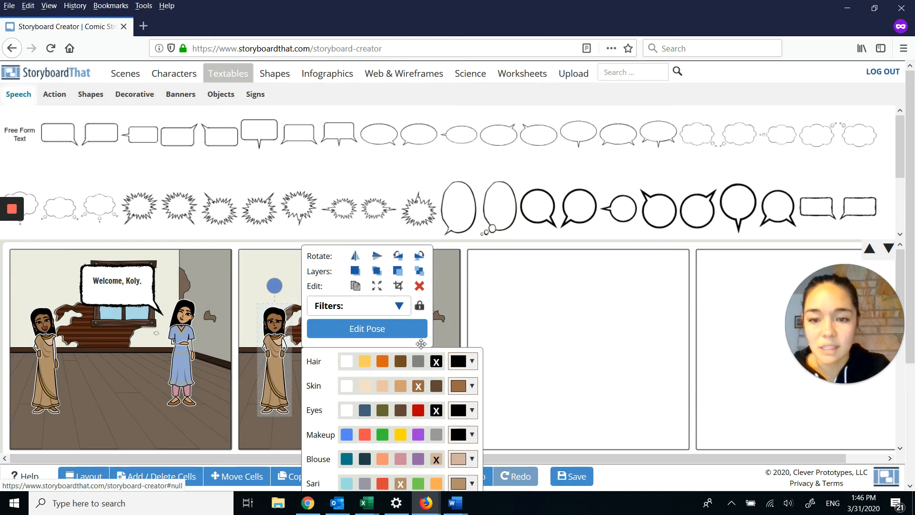
left_click(263, 268)
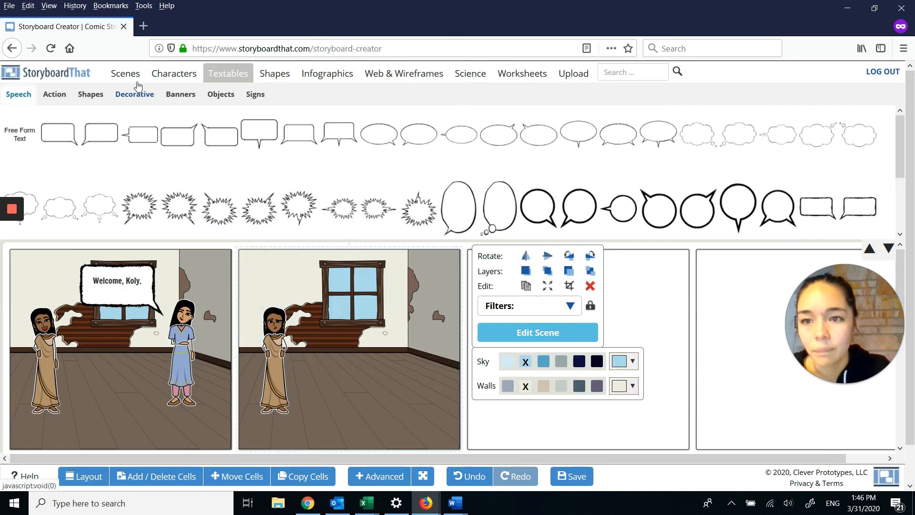
Step: Add the white T-shirt man to the second cell, under the window's right edge, with black hair, tan skin, a coral shirt and brown pants
left_click(168, 74)
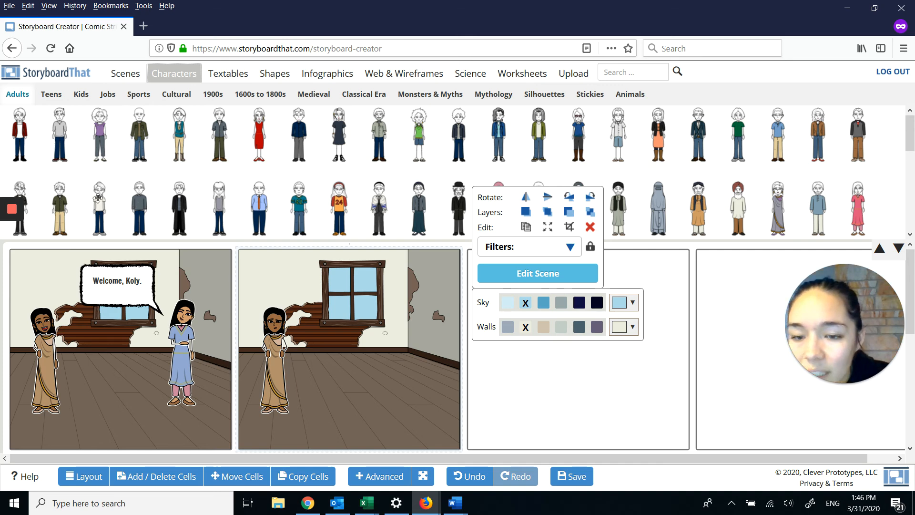
left_click_drag(98, 198, 404, 367)
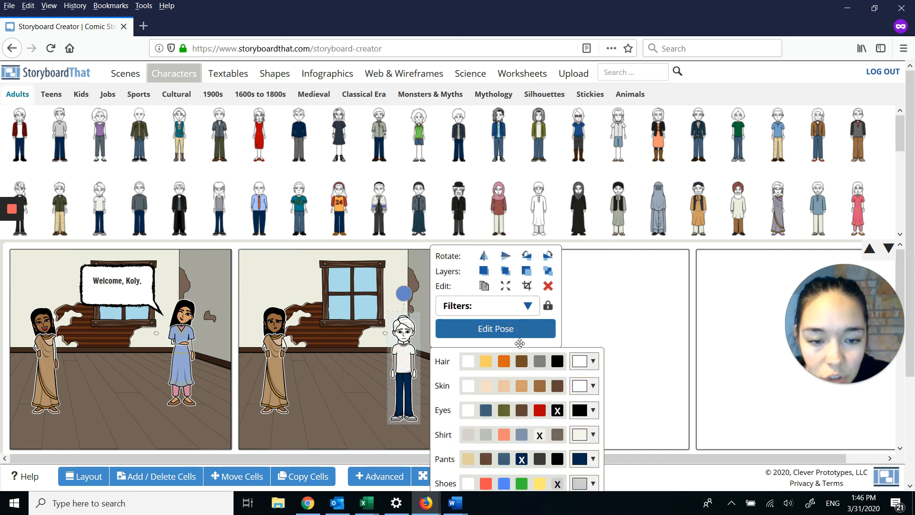
left_click(557, 361)
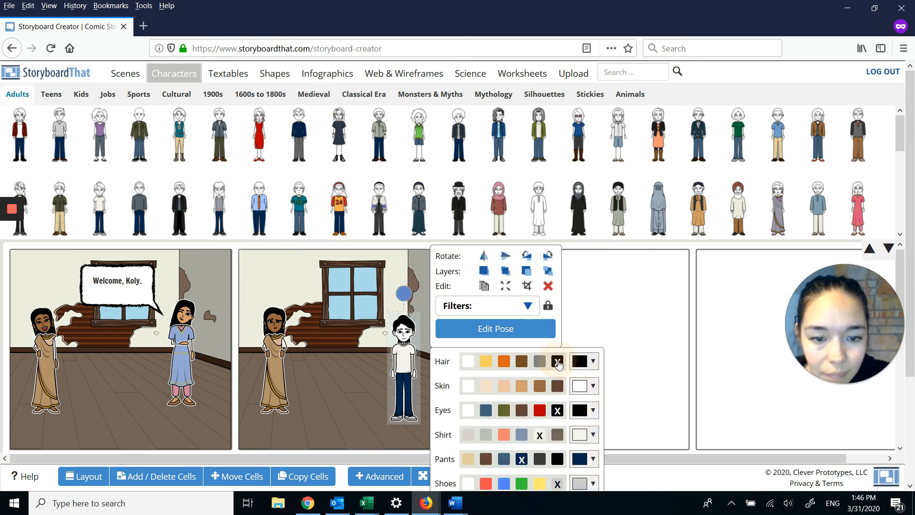
left_click(521, 387)
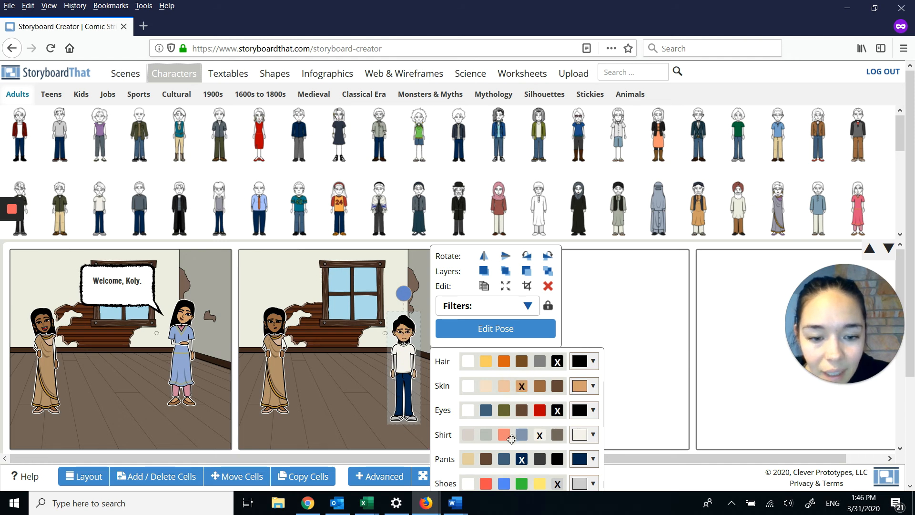
left_click(489, 459)
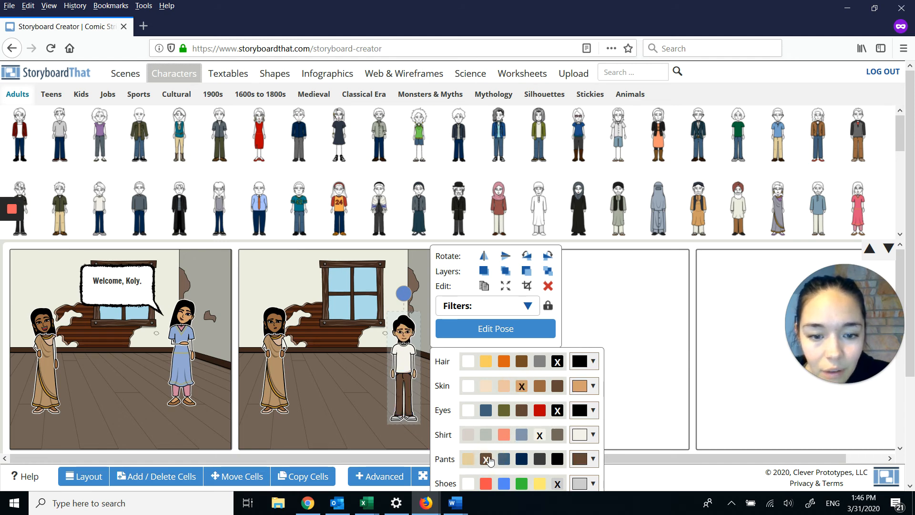
left_click(504, 434)
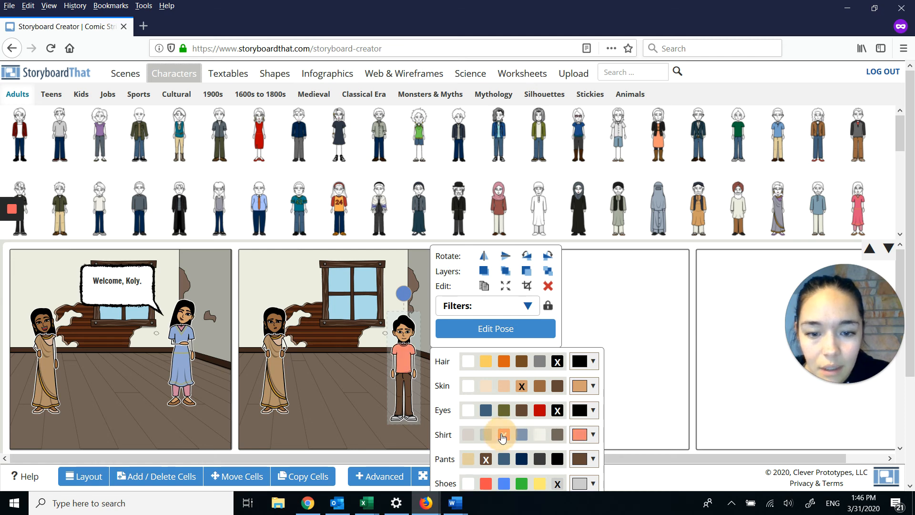
left_click(359, 369)
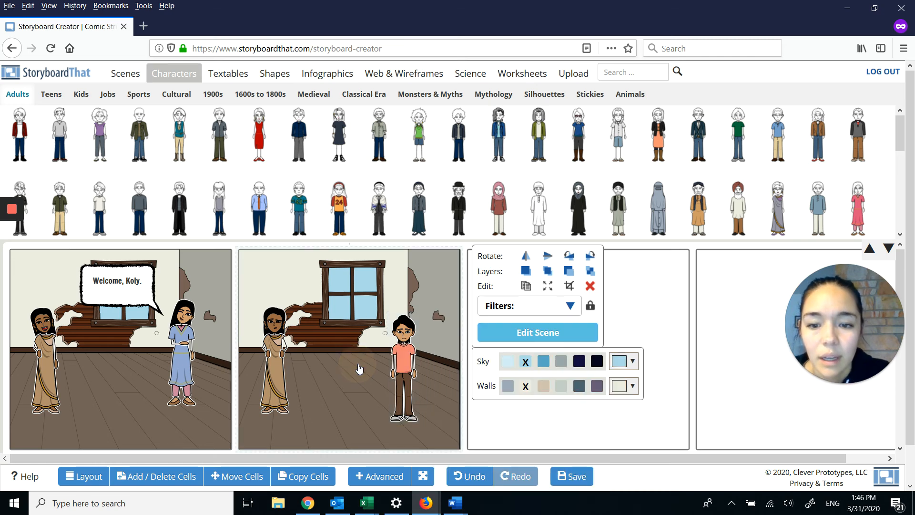
left_click(398, 360)
left_click_drag(397, 360, 375, 359)
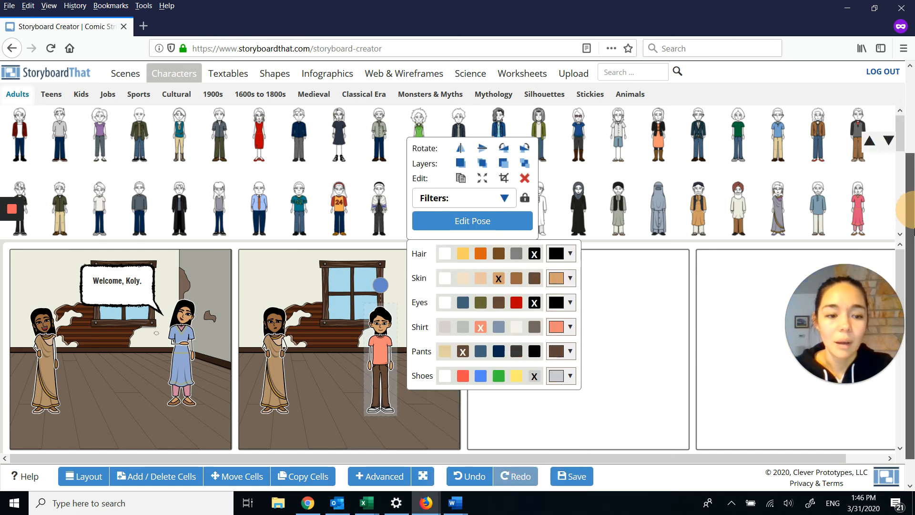
Step: Save the storyboard for the assignment "Comic Strip of a Story Scene", titled with the student's first name followed by "'s Scene from Homeless Bird"
left_click(570, 478)
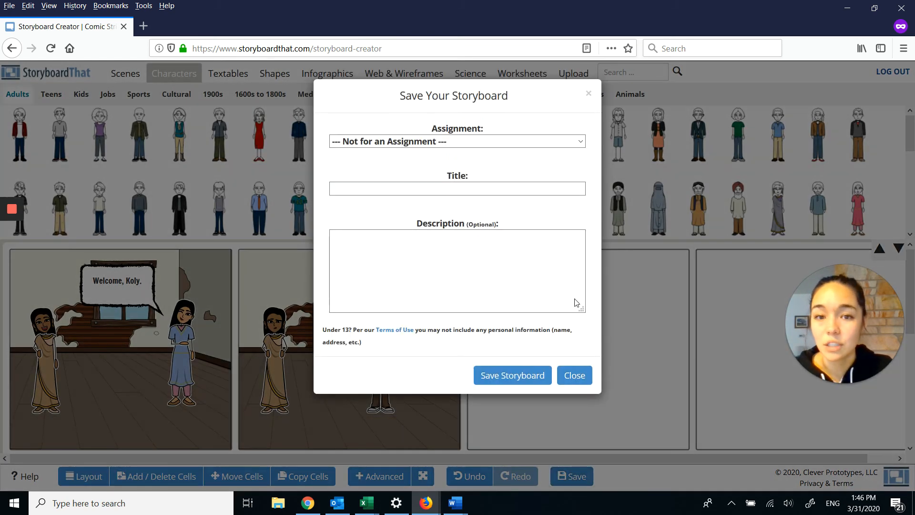
left_click(438, 189)
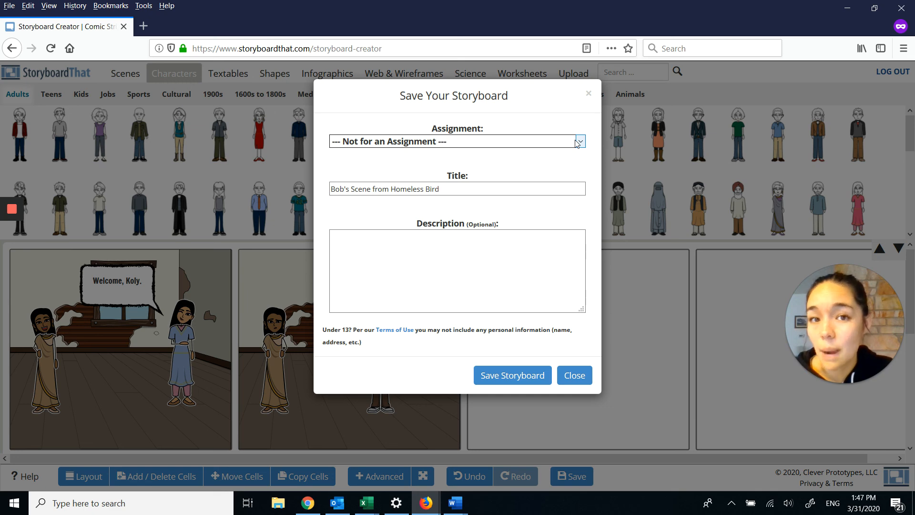
left_click(581, 142)
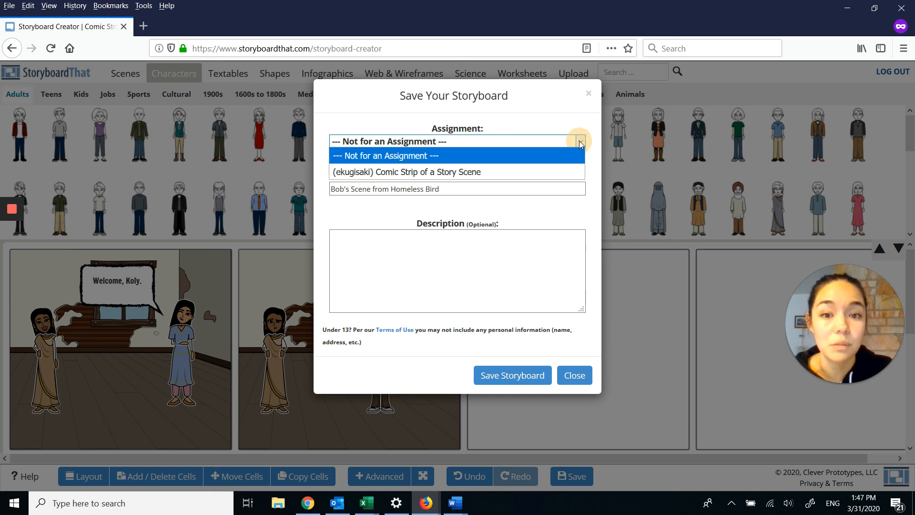
left_click(433, 172)
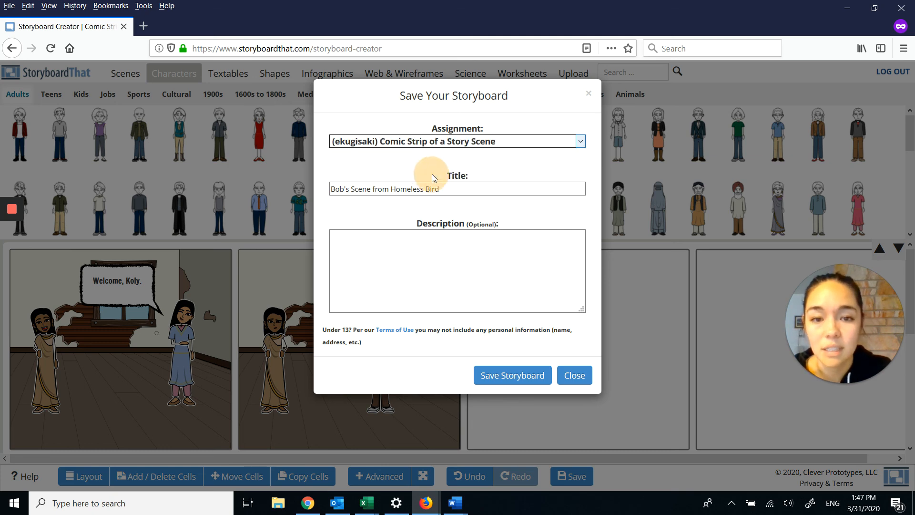
left_click(515, 376)
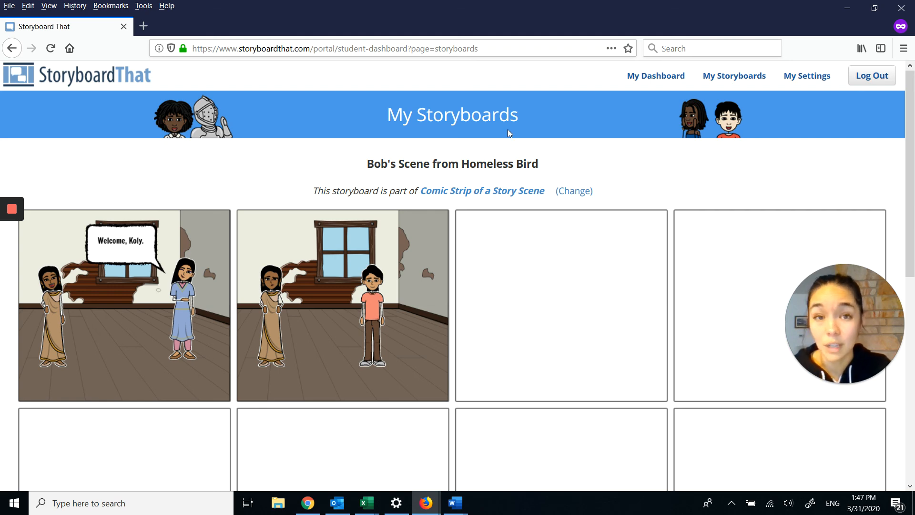
mouse_move(12, 209)
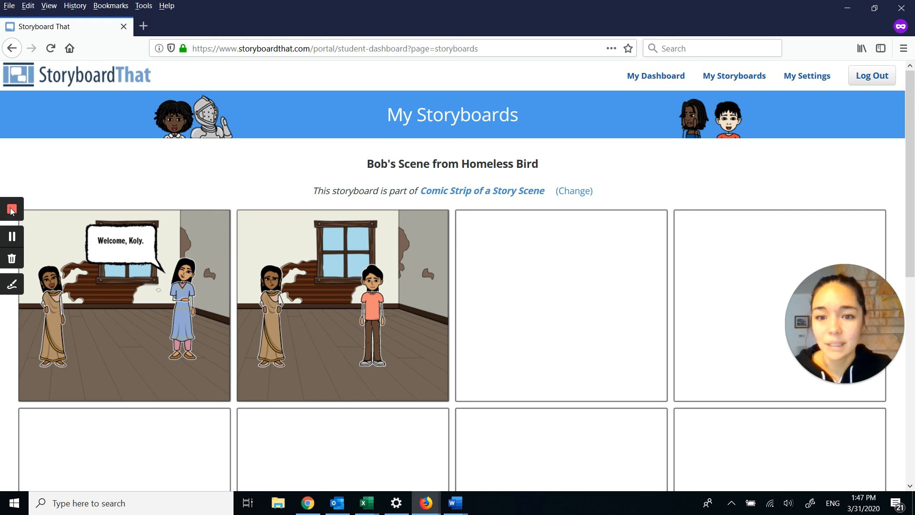